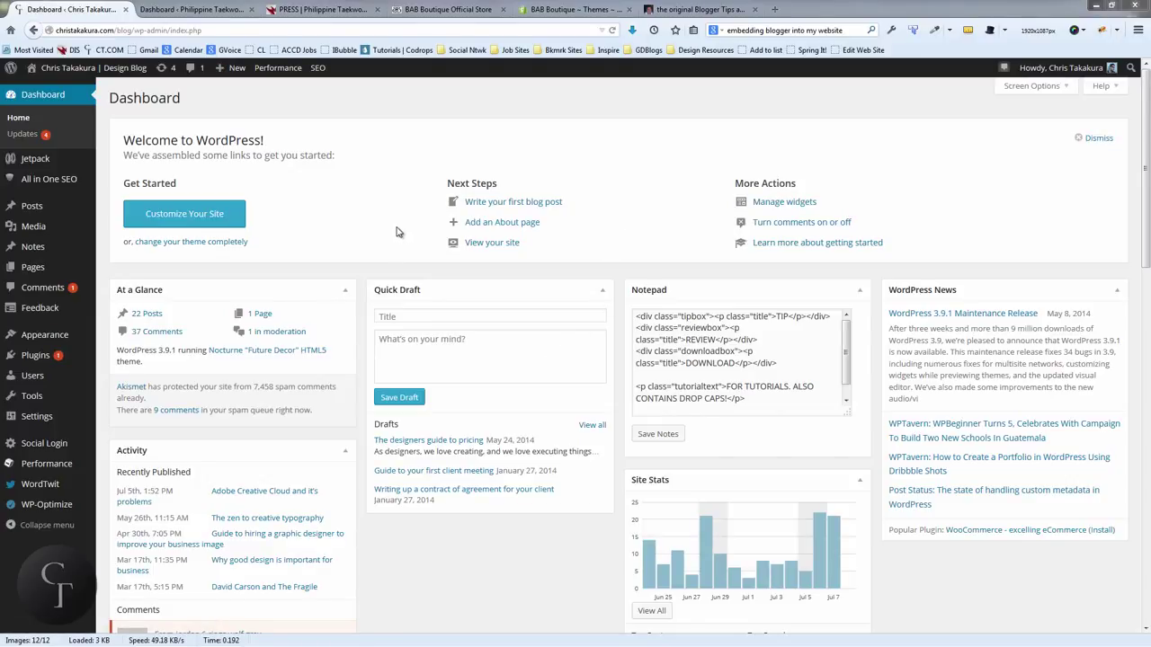
Open the All in One SEO general settings and look over the home page, keyword and title sections
{"action": "mouse_move", "coordinate": [26, 182]}
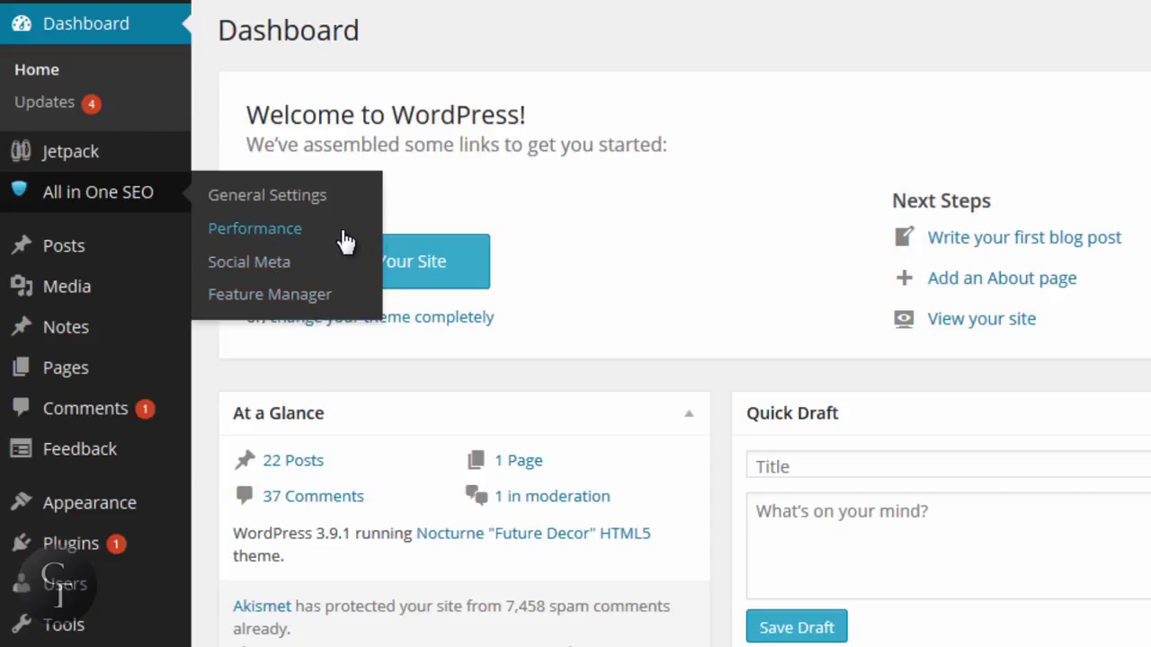
{"action": "left_click", "coordinate": [273, 197]}
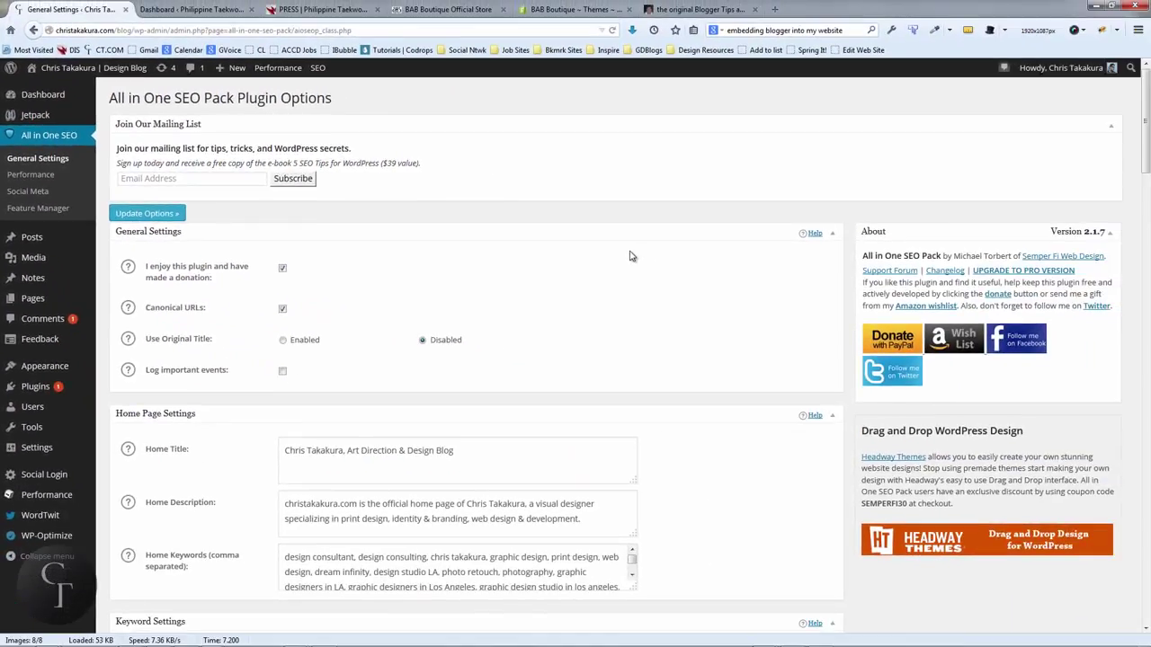
{"action": "scroll", "coordinate": [617, 257], "scroll_direction": "down", "scroll_amount": 1}
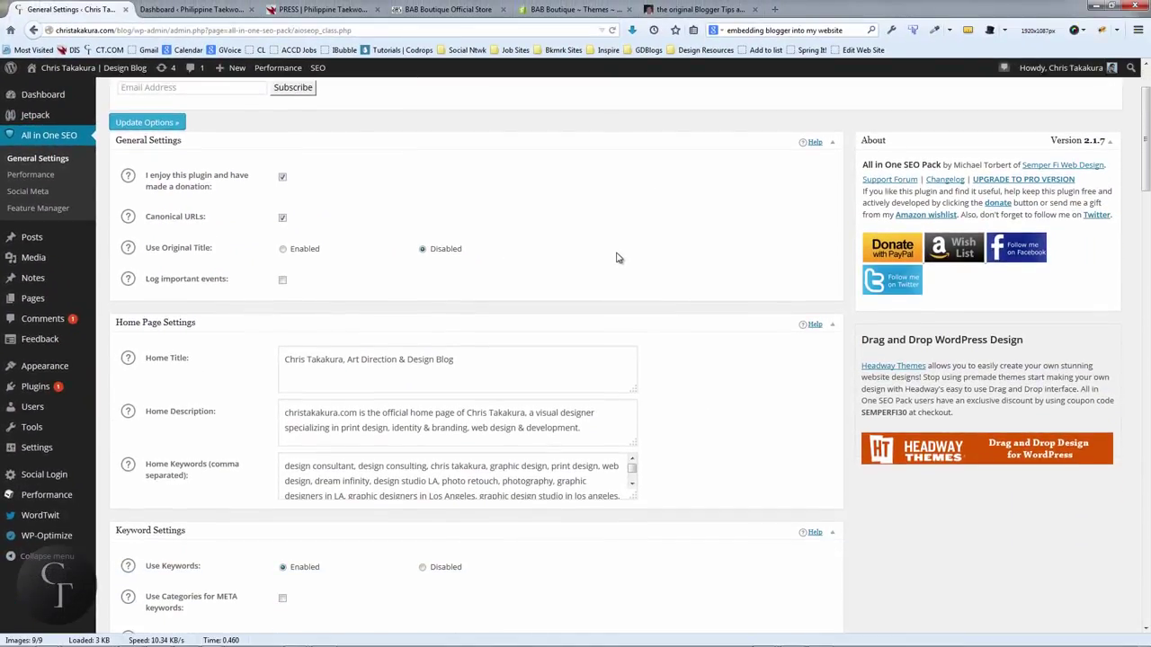
{"action": "scroll", "coordinate": [617, 257], "scroll_direction": "up", "scroll_amount": 1}
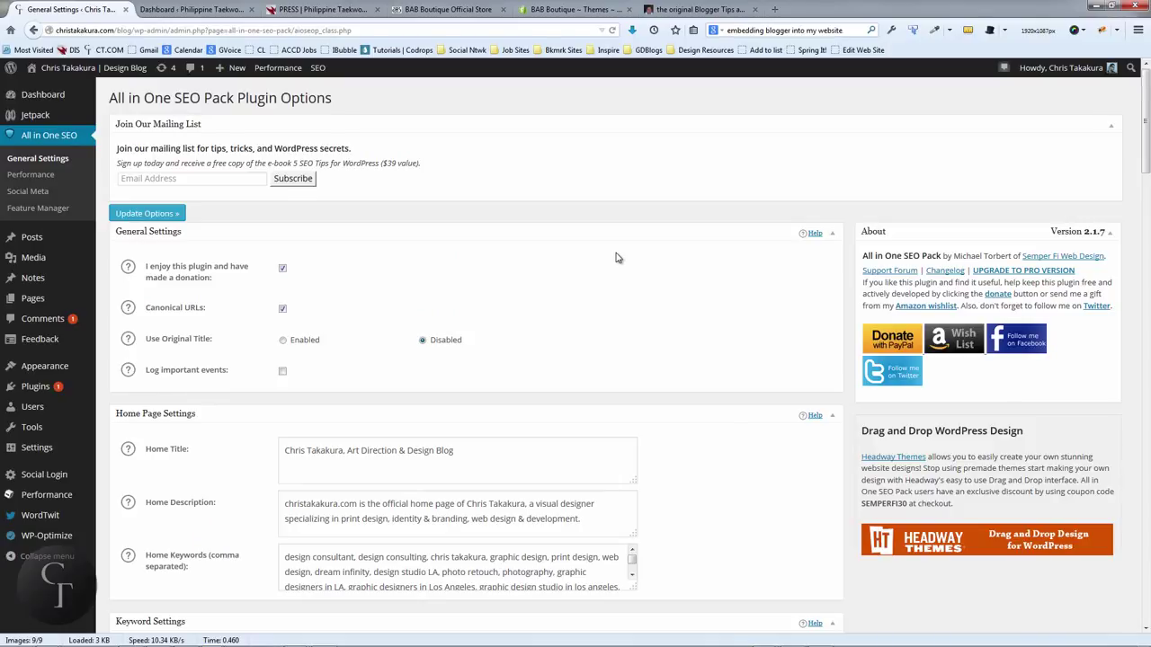
{"action": "scroll", "coordinate": [617, 257], "scroll_direction": "down", "scroll_amount": 2}
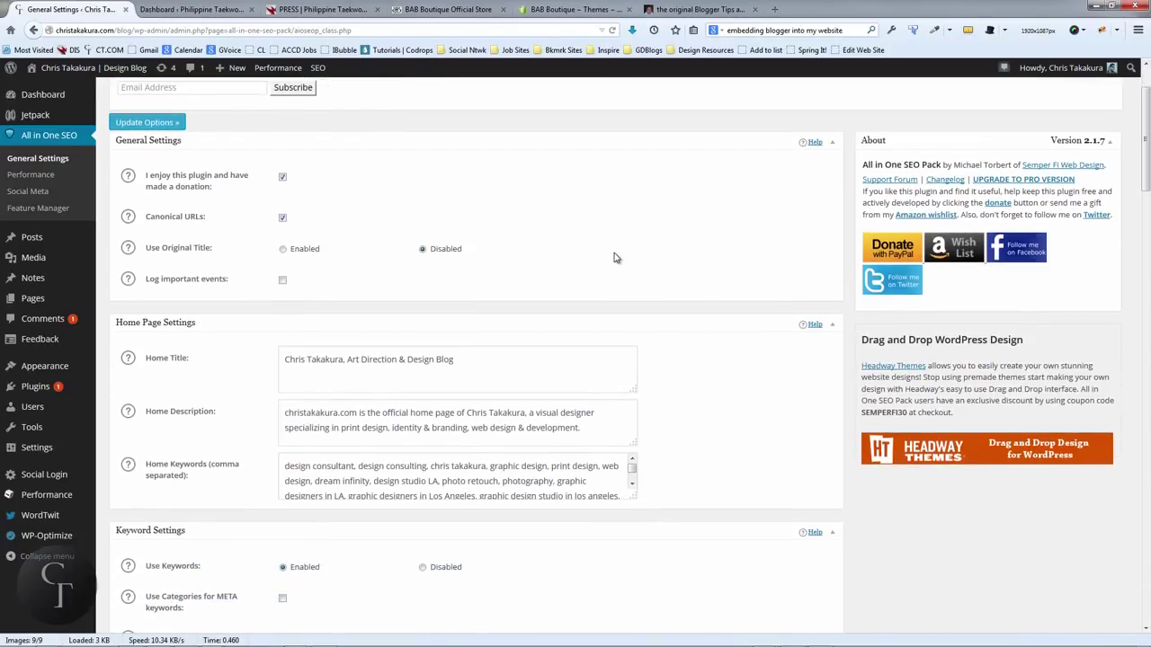
{"action": "scroll", "coordinate": [614, 257], "scroll_direction": "up", "scroll_amount": 1}
{"action": "scroll", "coordinate": [447, 273], "scroll_direction": "down", "scroll_amount": 3}
{"action": "scroll", "coordinate": [445, 271], "scroll_direction": "down", "scroll_amount": 2}
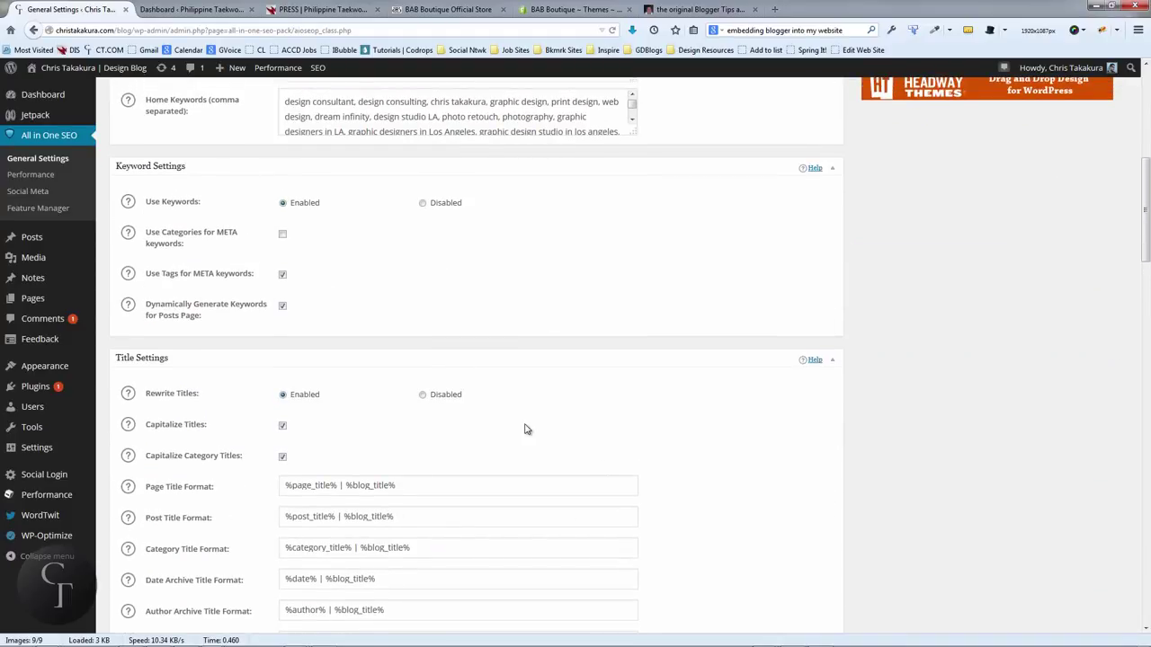
{"action": "scroll", "coordinate": [526, 428], "scroll_direction": "up", "scroll_amount": 3}
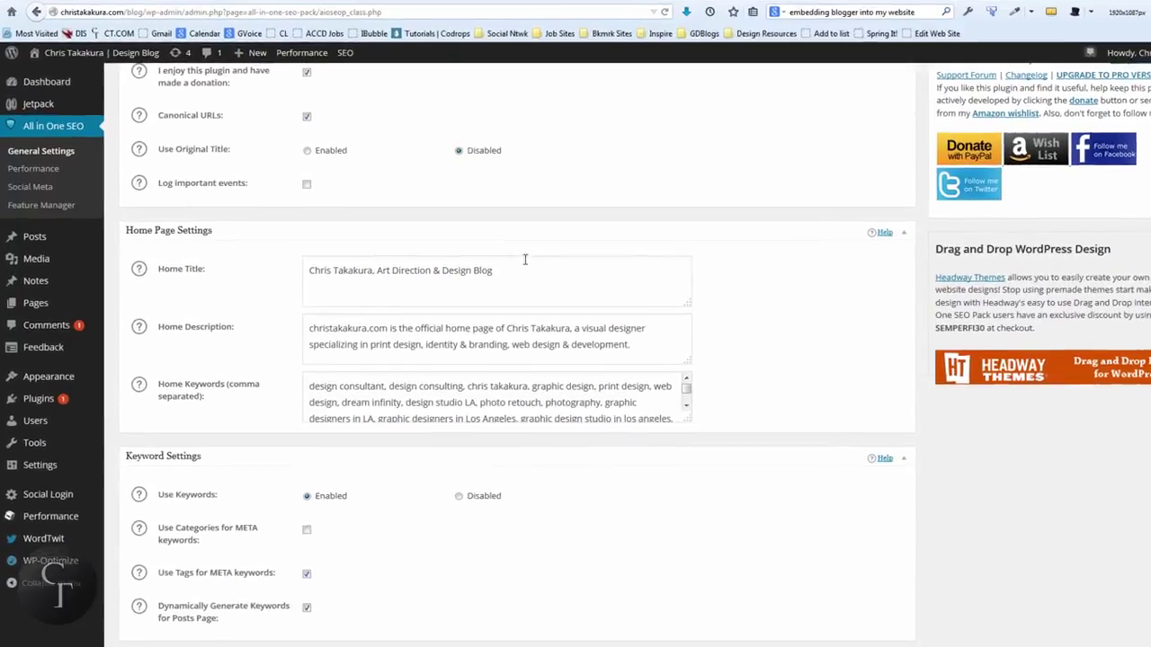
Examine the Home Title text in the Home Page Settings
{"action": "left_click", "coordinate": [480, 268]}
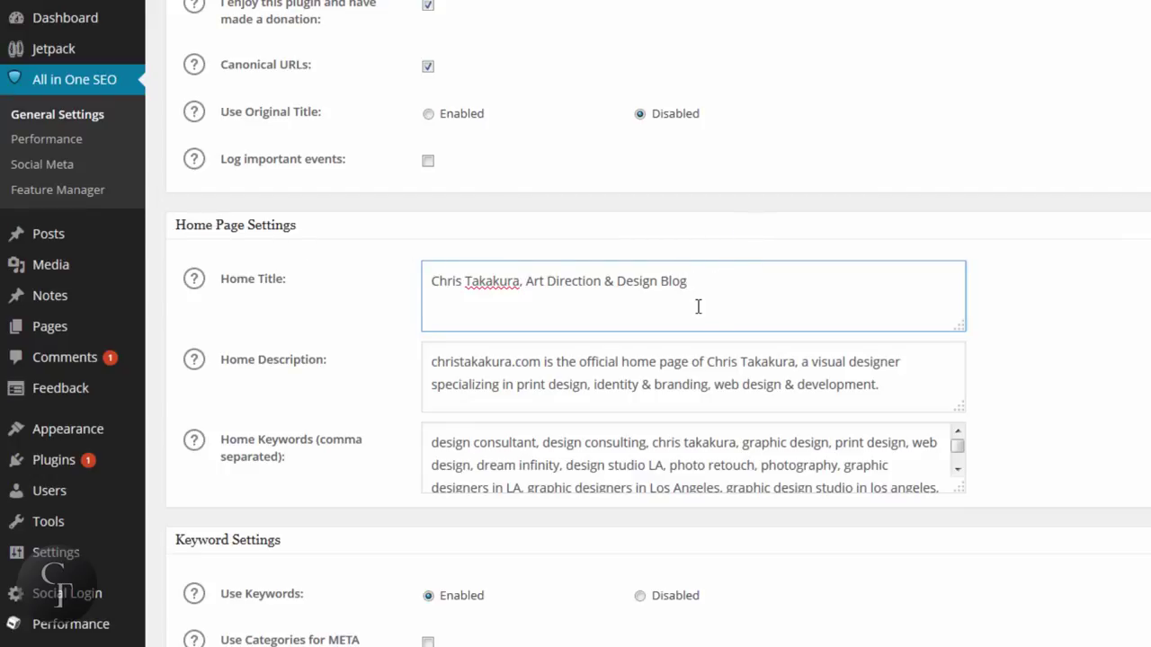
{"action": "left_click_drag", "start_coordinate": [707, 275], "coordinate": [391, 272]}
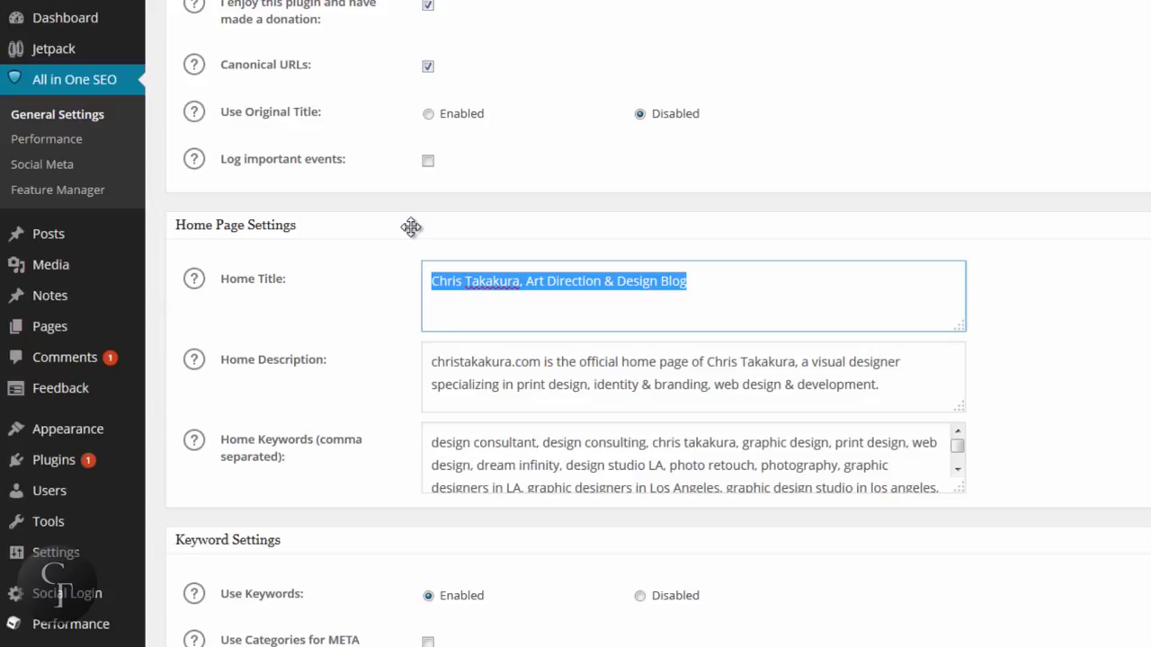
{"action": "left_click", "coordinate": [735, 272]}
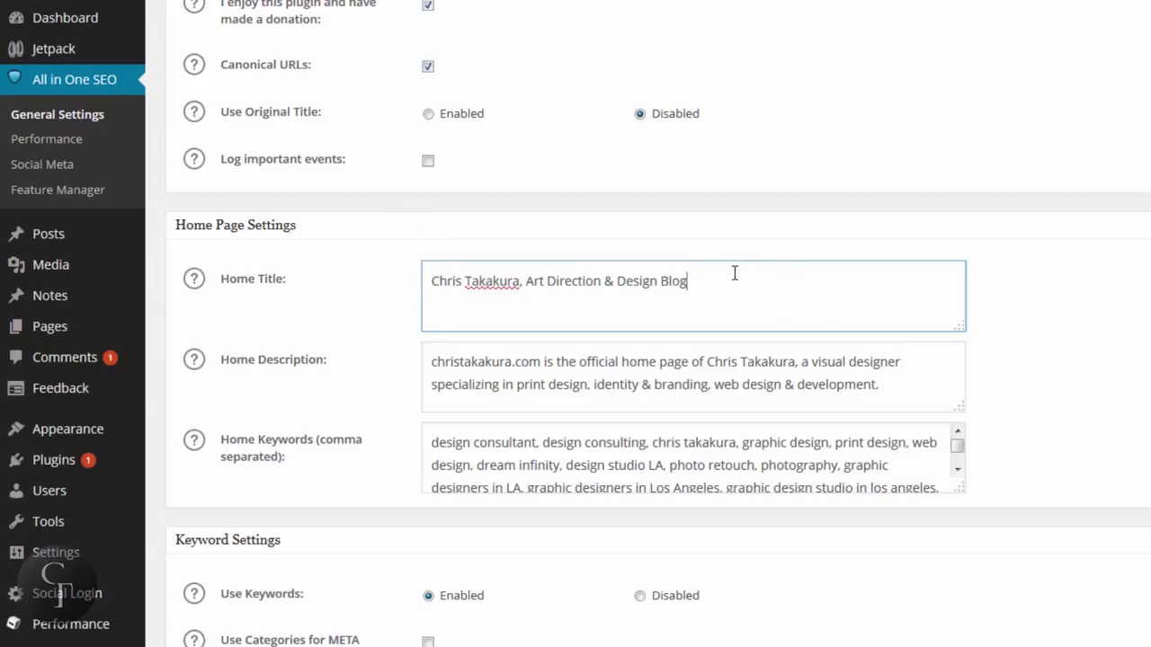
{"action": "left_click_drag", "start_coordinate": [727, 278], "coordinate": [422, 279]}
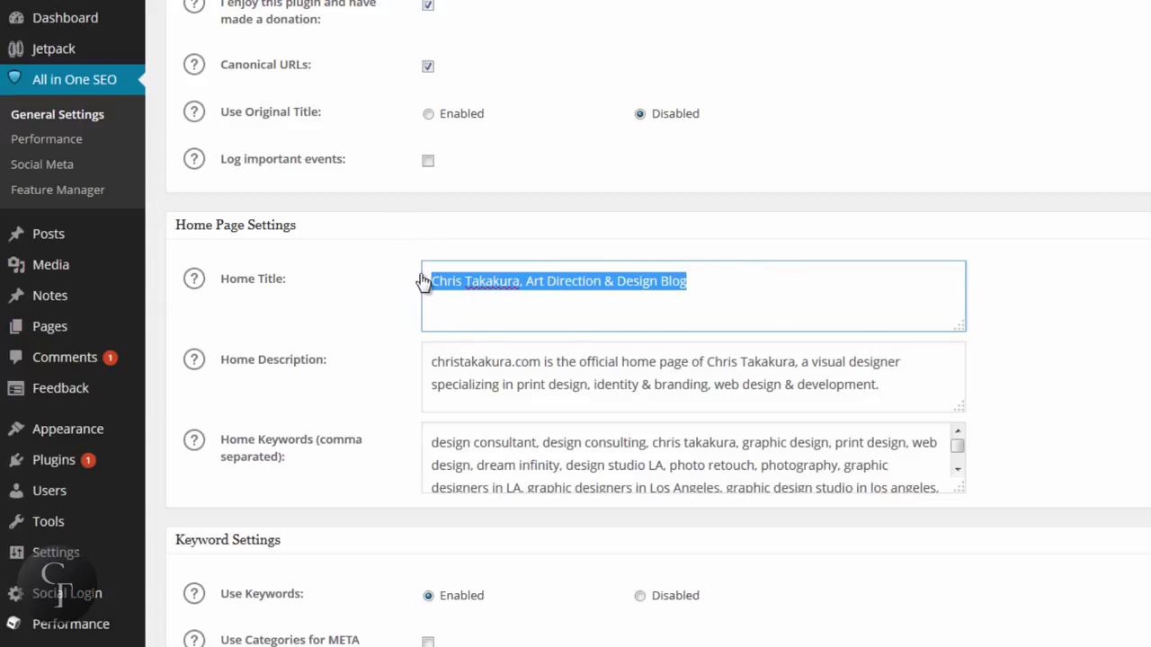
{"action": "left_click", "coordinate": [735, 285]}
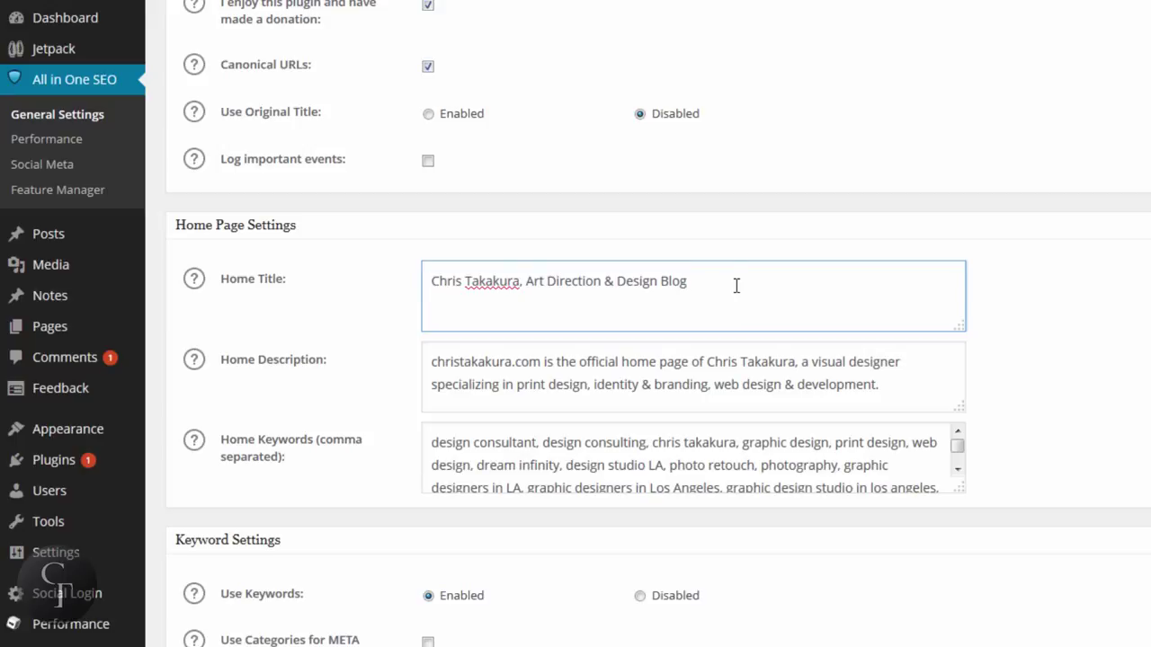
{"action": "left_click_drag", "start_coordinate": [736, 285], "coordinate": [414, 278]}
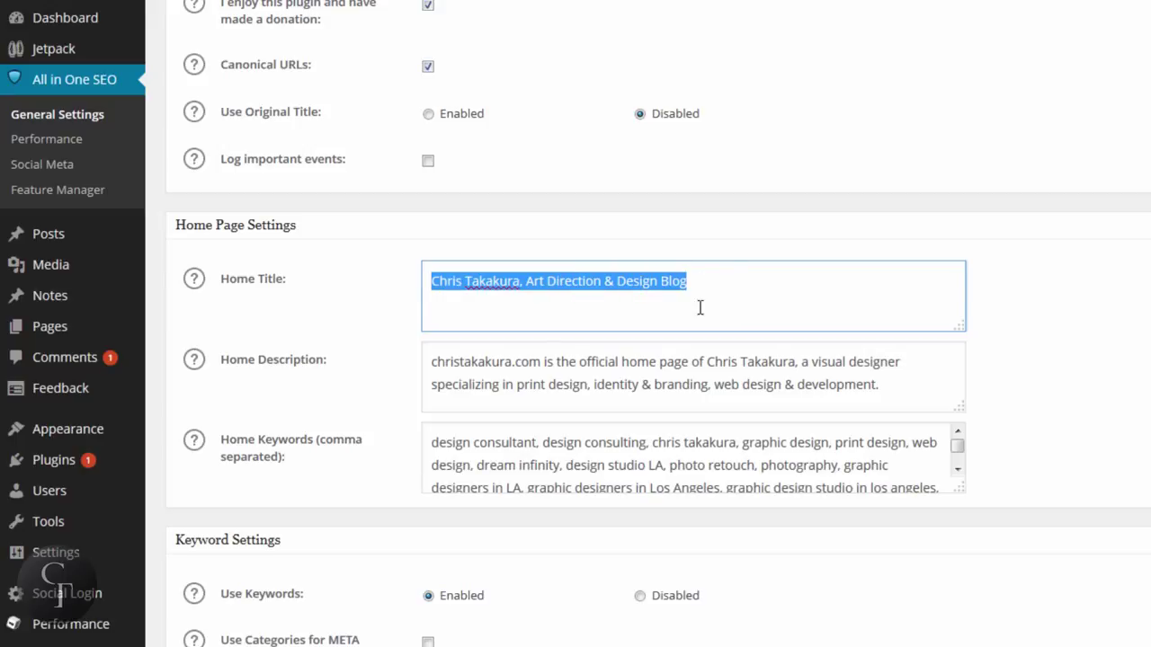
{"action": "left_click", "coordinate": [740, 283]}
{"action": "left_click_drag", "start_coordinate": [729, 281], "coordinate": [422, 280]}
{"action": "left_click", "coordinate": [715, 274]}
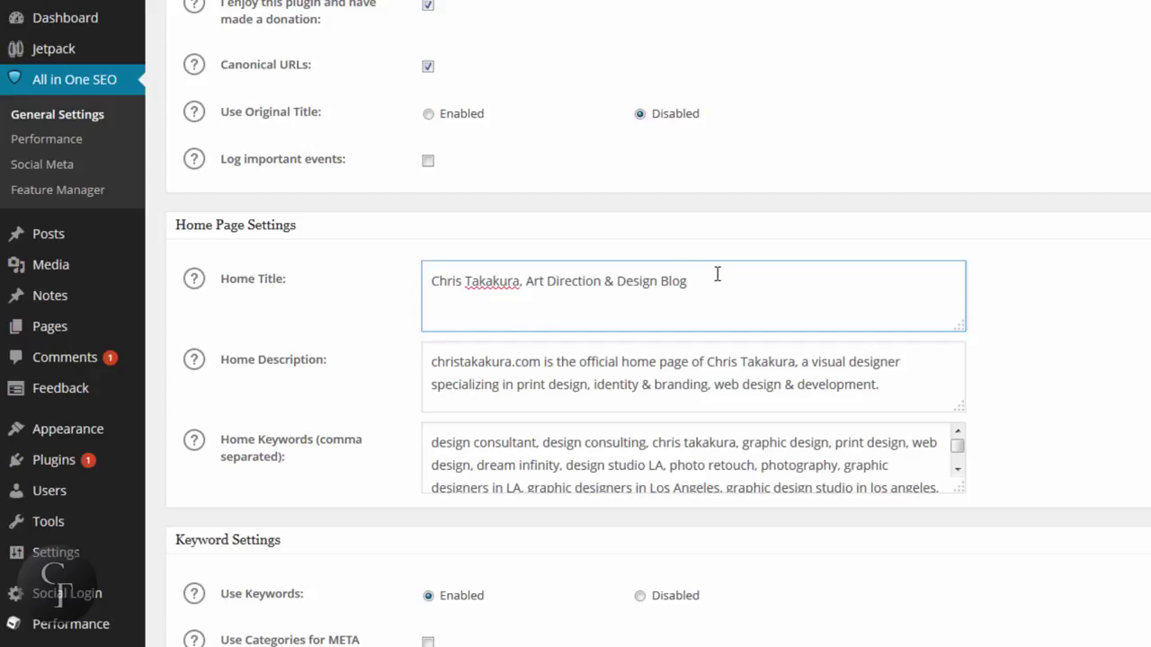
{"action": "left_click_drag", "start_coordinate": [689, 280], "coordinate": [403, 278]}
{"action": "left_click", "coordinate": [786, 285]}
Examine the Home Description text and show the help note for that setting
{"action": "left_click", "coordinate": [908, 387]}
{"action": "left_click_drag", "start_coordinate": [908, 387], "coordinate": [430, 362]}
{"action": "left_click", "coordinate": [428, 363]}
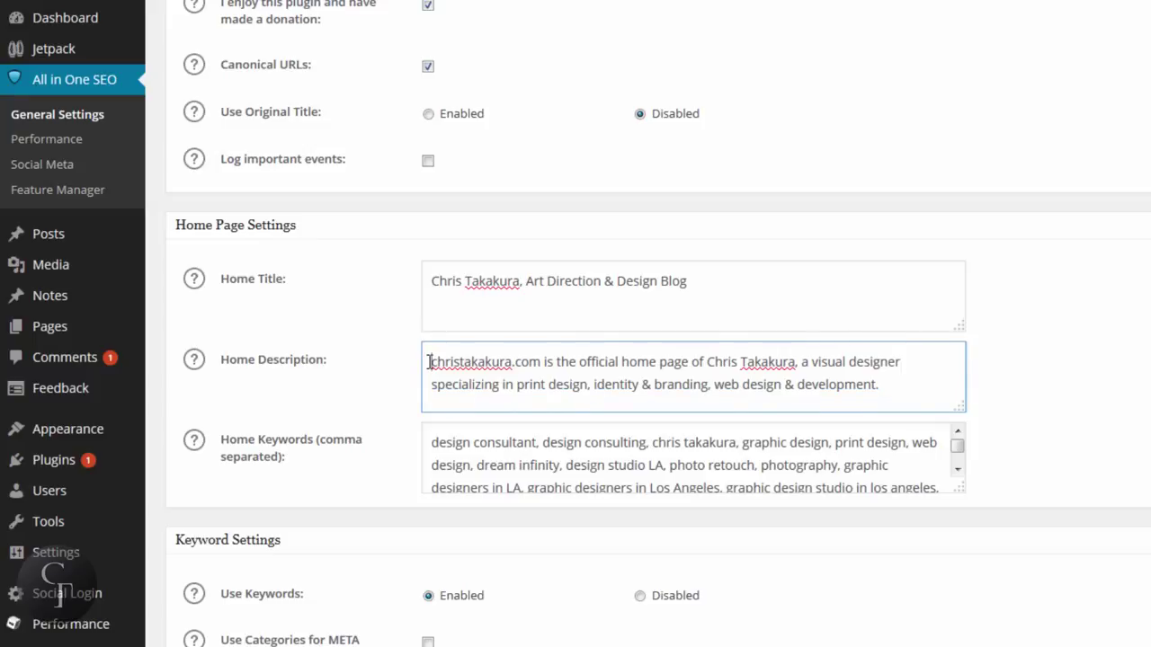
{"action": "left_click", "coordinate": [197, 367]}
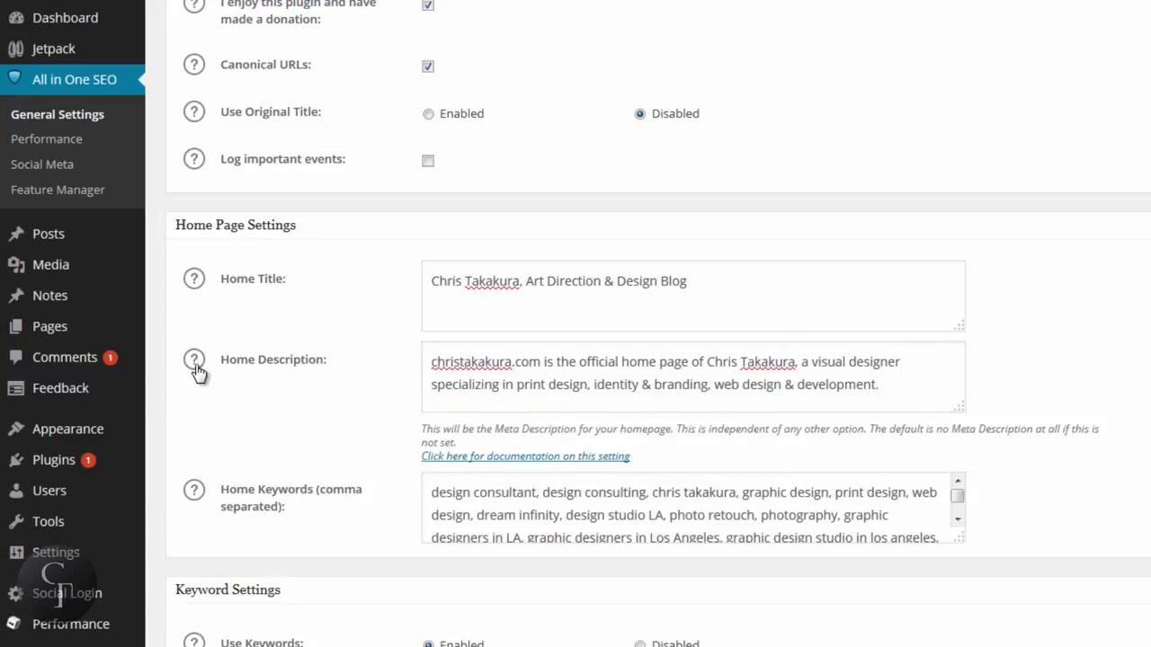
{"action": "left_click", "coordinate": [501, 364]}
{"action": "left_click_drag", "start_coordinate": [568, 369], "coordinate": [576, 369]}
{"action": "left_click", "coordinate": [881, 392]}
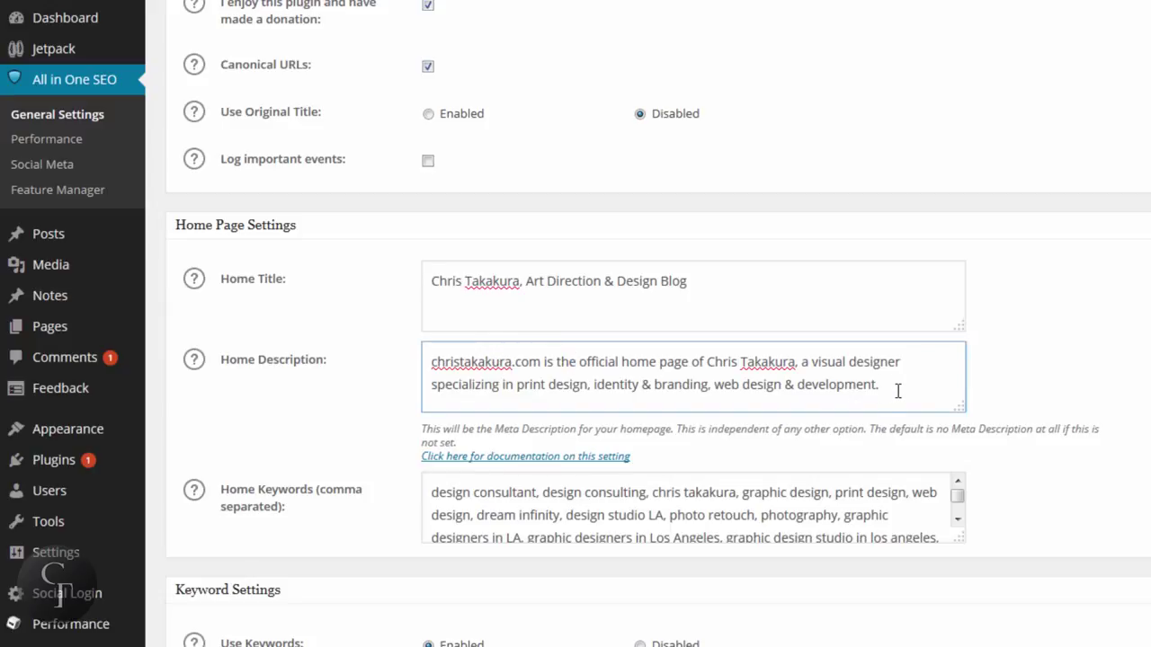
{"action": "left_click_drag", "start_coordinate": [898, 390], "coordinate": [431, 363]}
{"action": "left_click", "coordinate": [430, 367]}
{"action": "left_click", "coordinate": [933, 393]}
{"action": "left_click", "coordinate": [431, 362]}
{"action": "left_click", "coordinate": [902, 385]}
Enlarge the Home Keywords box and read through its comma-separated keywords
{"action": "left_click_drag", "start_coordinate": [959, 538], "coordinate": [973, 609]}
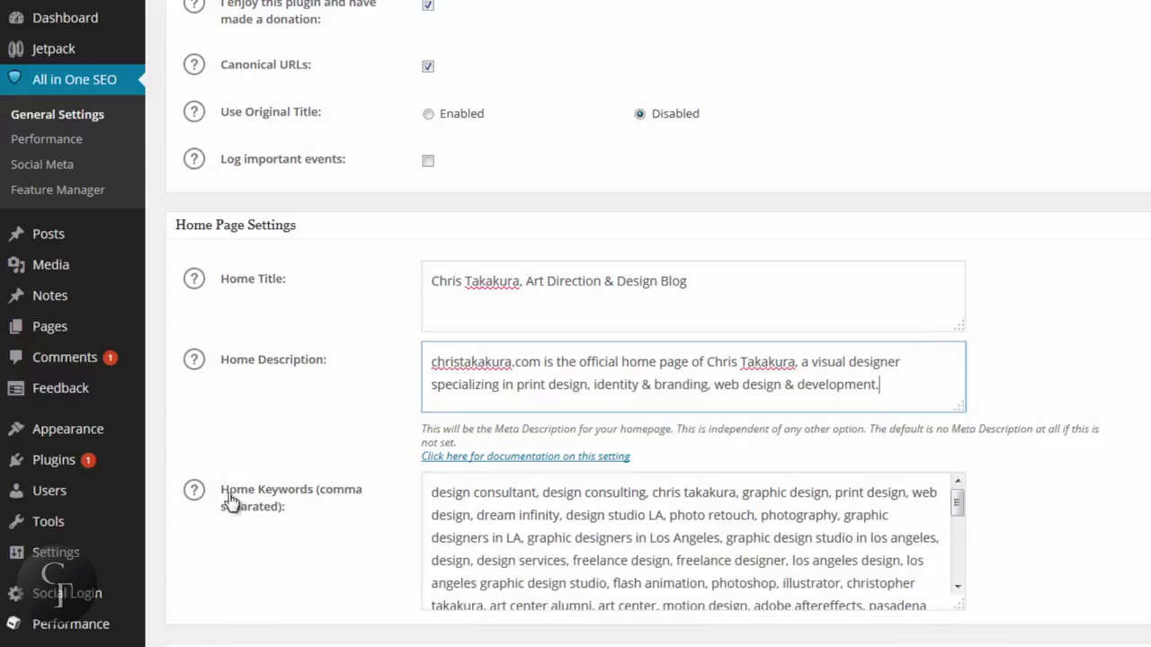
{"action": "left_click", "coordinate": [423, 493]}
{"action": "left_click_drag", "start_coordinate": [431, 493], "coordinate": [774, 538]}
{"action": "left_click", "coordinate": [774, 537]}
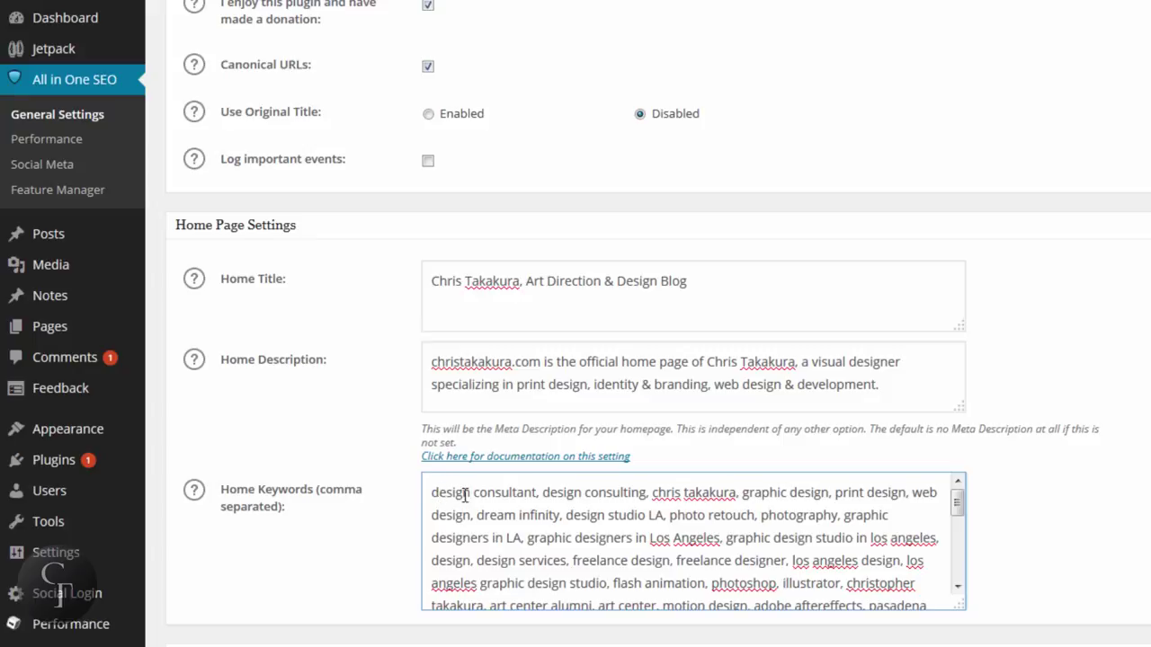
{"action": "left_click_drag", "start_coordinate": [701, 493], "coordinate": [763, 532]}
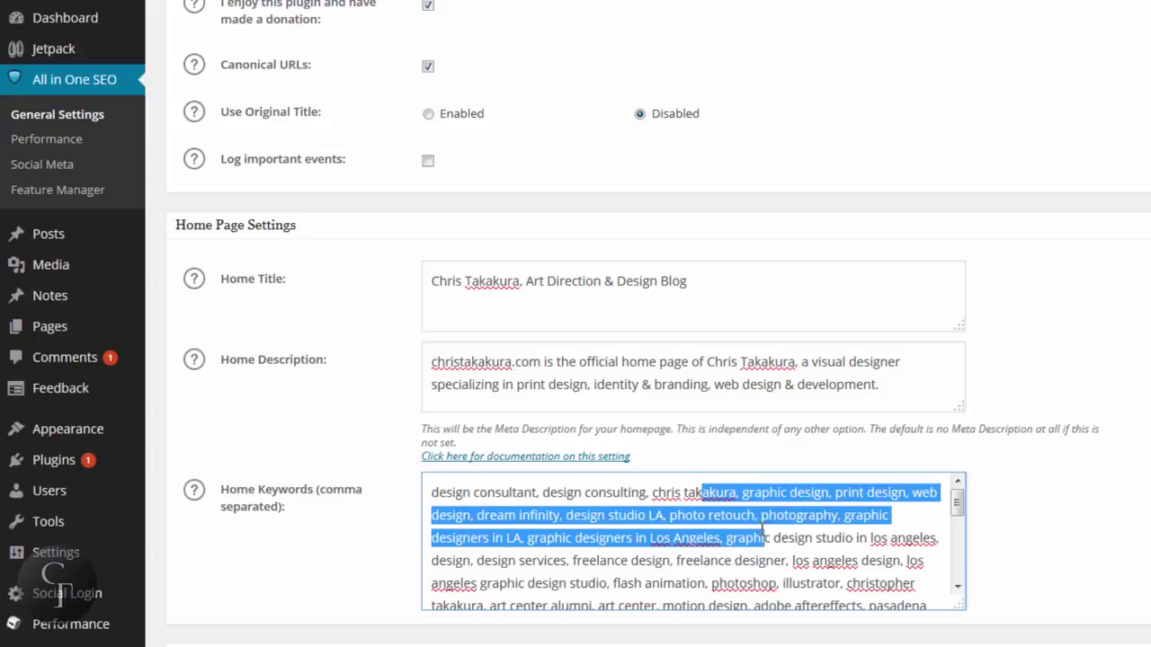
{"action": "left_click", "coordinate": [775, 537]}
{"action": "mouse_move", "coordinate": [956, 503]}
{"action": "left_mouse_down"}
{"action": "mouse_move", "coordinate": [958, 573]}
{"action": "mouse_move", "coordinate": [956, 488]}
{"action": "mouse_move", "coordinate": [966, 595]}
{"action": "mouse_move", "coordinate": [968, 501]}
{"action": "left_mouse_up"}
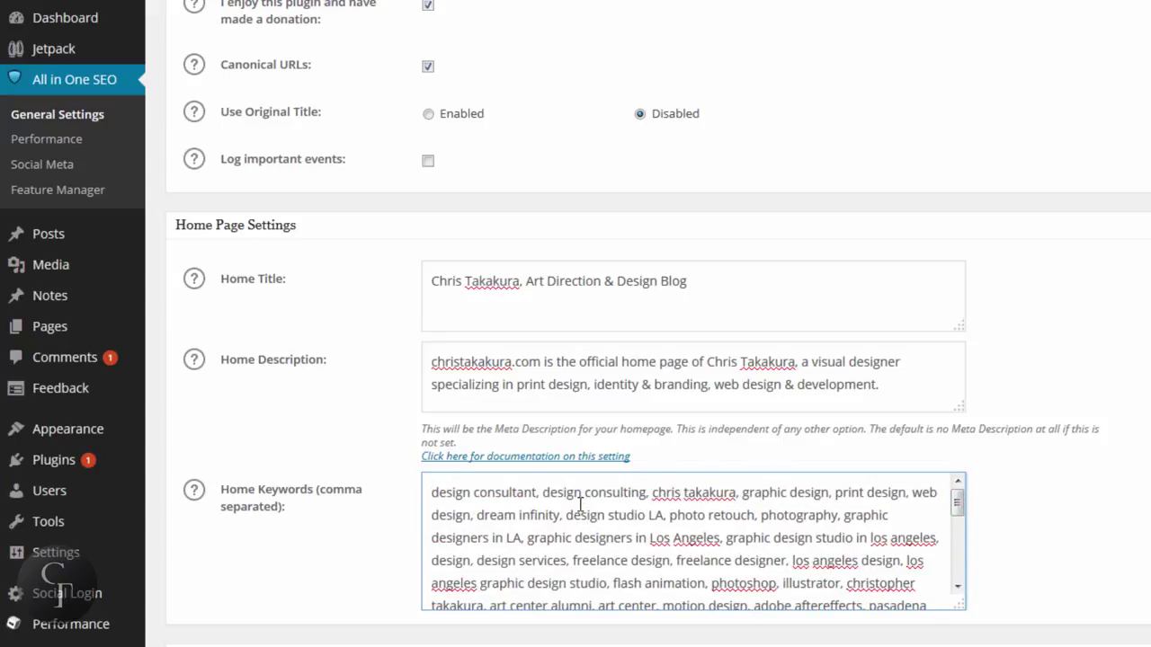
{"action": "scroll", "coordinate": [586, 508], "scroll_direction": "down", "scroll_amount": 3}
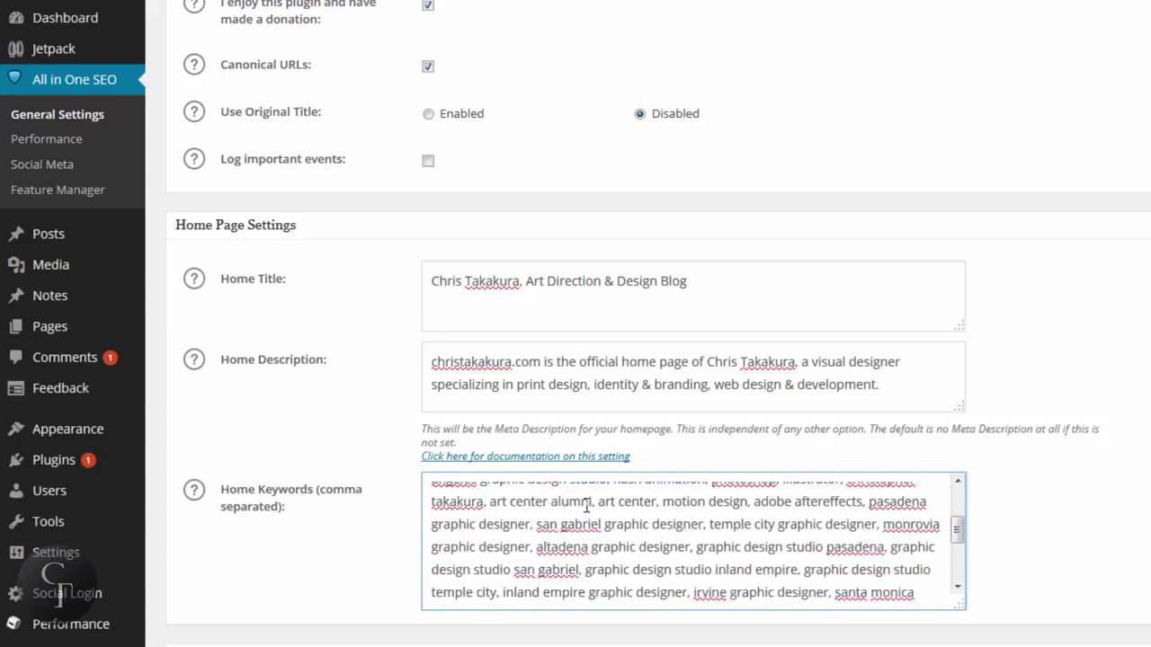
{"action": "scroll", "coordinate": [594, 505], "scroll_direction": "down", "scroll_amount": 3}
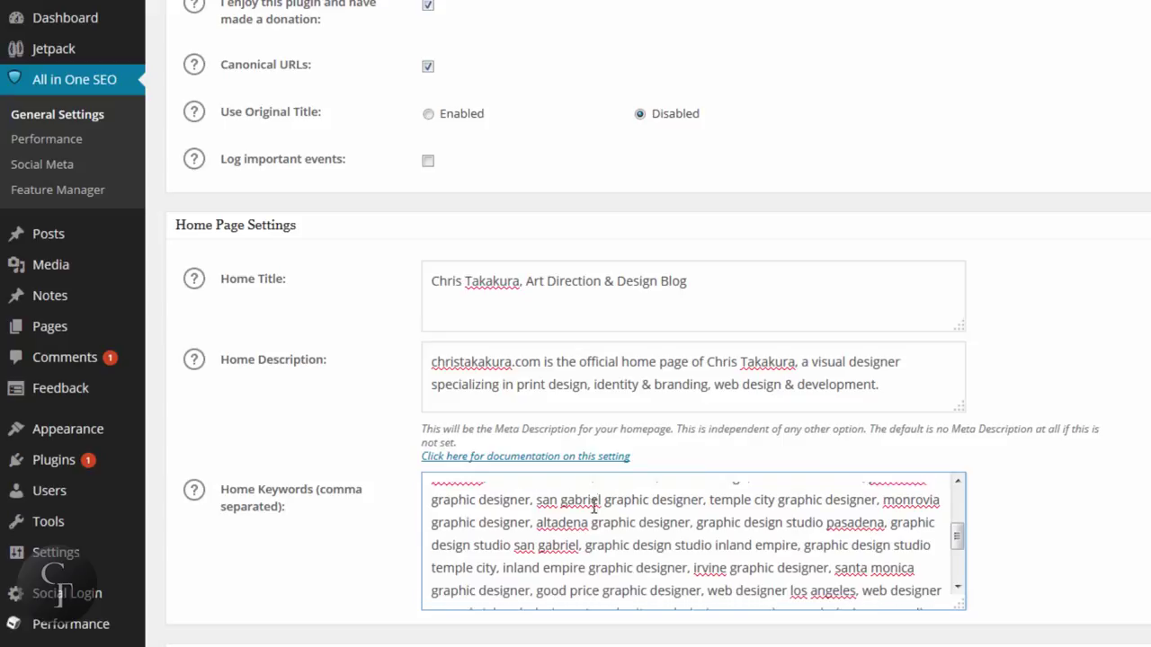
{"action": "scroll", "coordinate": [619, 536], "scroll_direction": "up", "scroll_amount": 5}
{"action": "scroll", "coordinate": [619, 536], "scroll_direction": "up", "scroll_amount": 3}
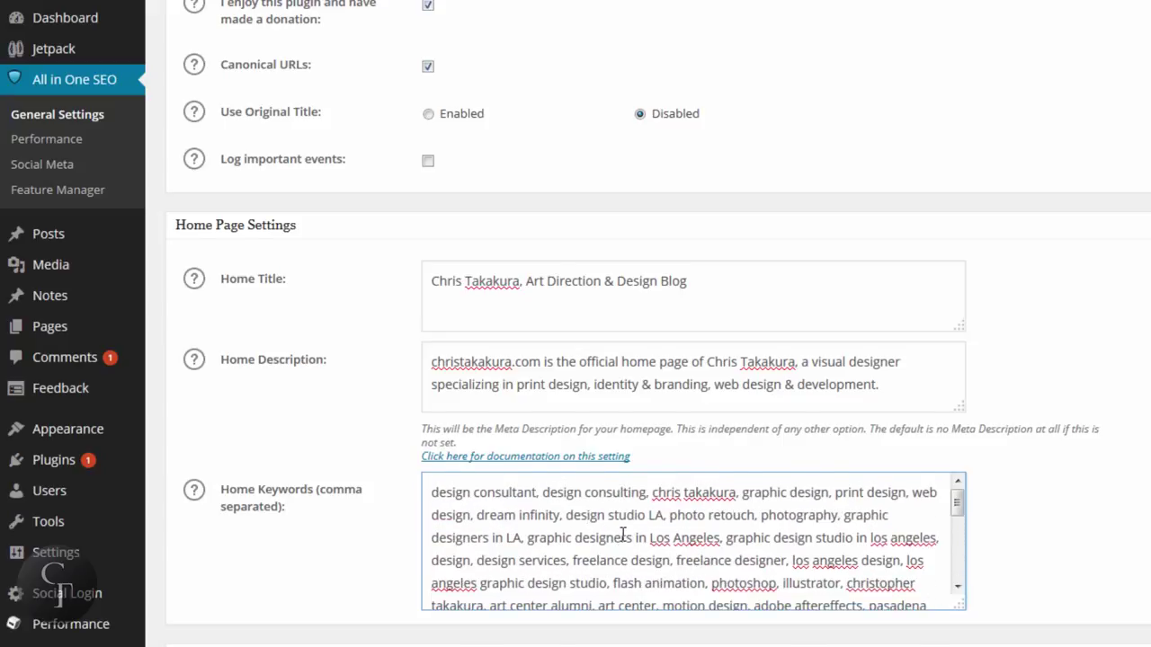
Open the list of all posts and look through their titles, categories and tags
{"action": "scroll", "coordinate": [1133, 445], "scroll_direction": "up", "scroll_amount": 3}
{"action": "scroll", "coordinate": [1064, 452], "scroll_direction": "down", "scroll_amount": 5}
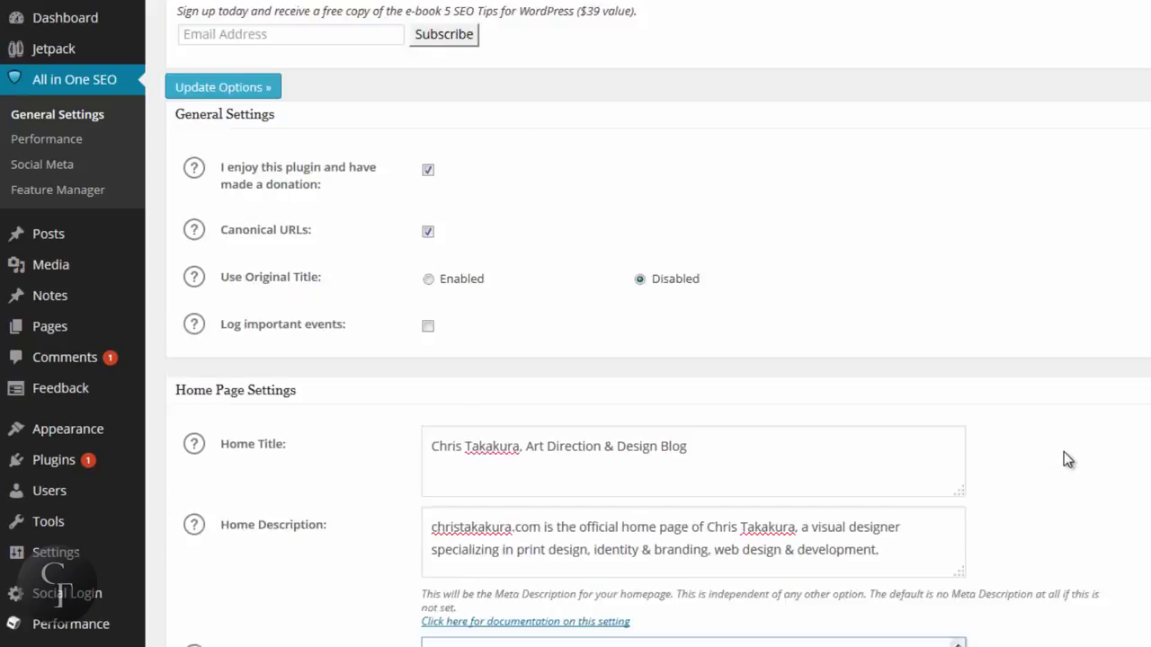
{"action": "scroll", "coordinate": [1064, 451], "scroll_direction": "up", "scroll_amount": 5}
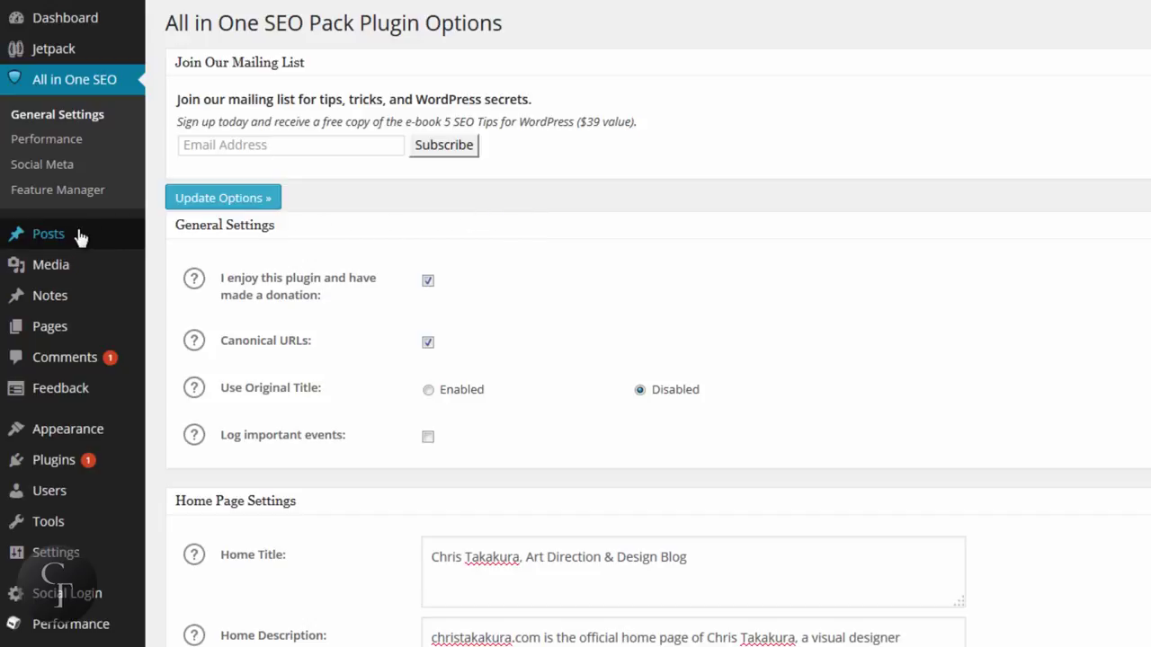
{"action": "mouse_move", "coordinate": [52, 236]}
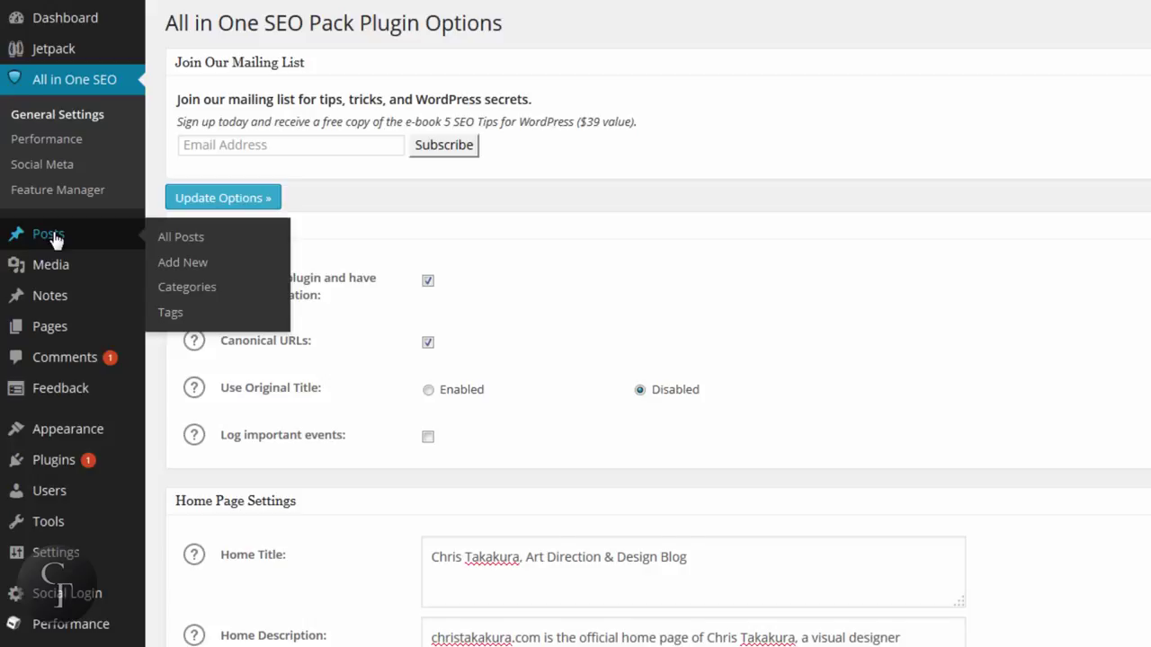
{"action": "left_click", "coordinate": [50, 236]}
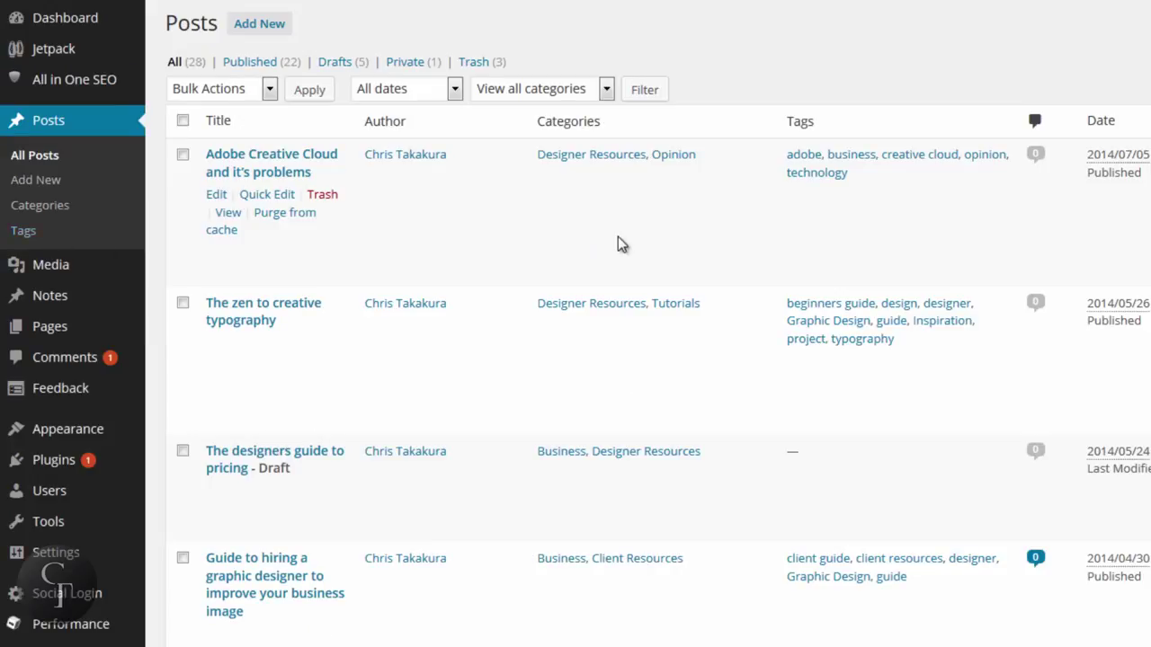
{"action": "scroll", "coordinate": [618, 237], "scroll_direction": "down", "scroll_amount": 12}
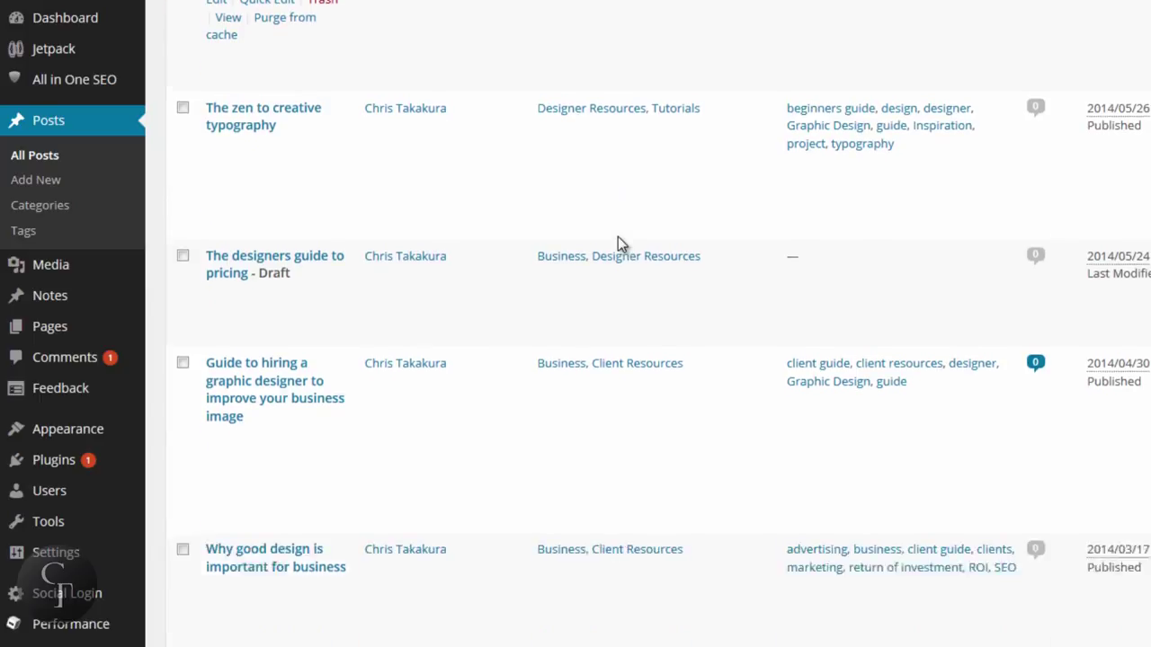
{"action": "scroll", "coordinate": [617, 236], "scroll_direction": "down", "scroll_amount": 6}
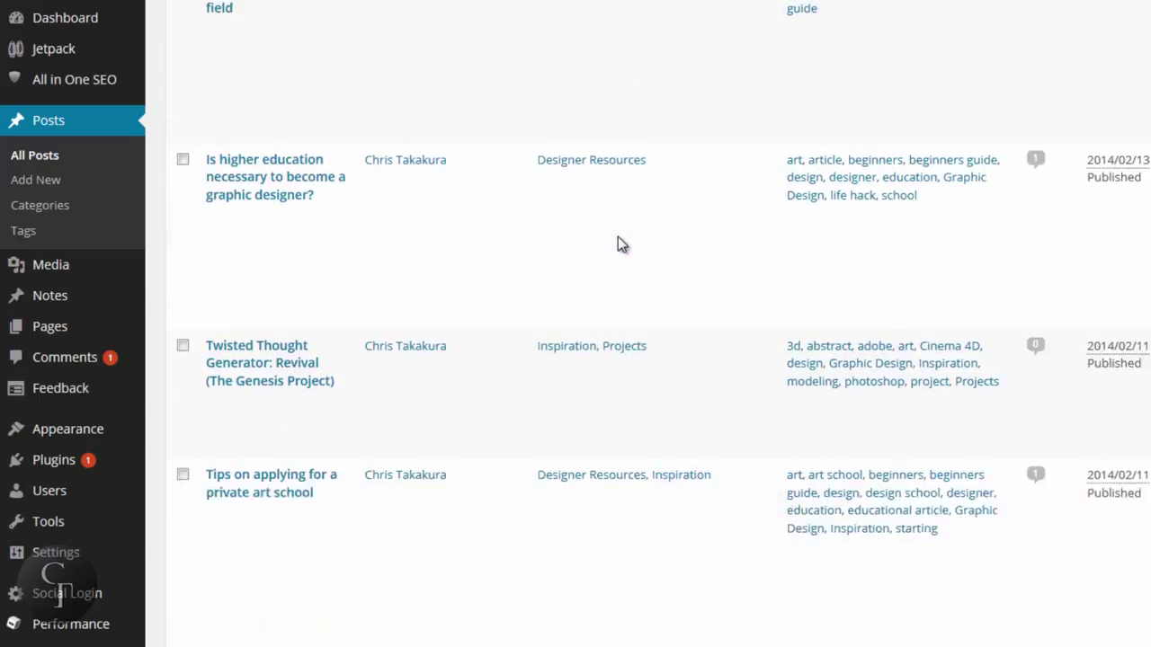
{"action": "scroll", "coordinate": [617, 237], "scroll_direction": "up", "scroll_amount": 15}
{"action": "mouse_move", "coordinate": [614, 245]}
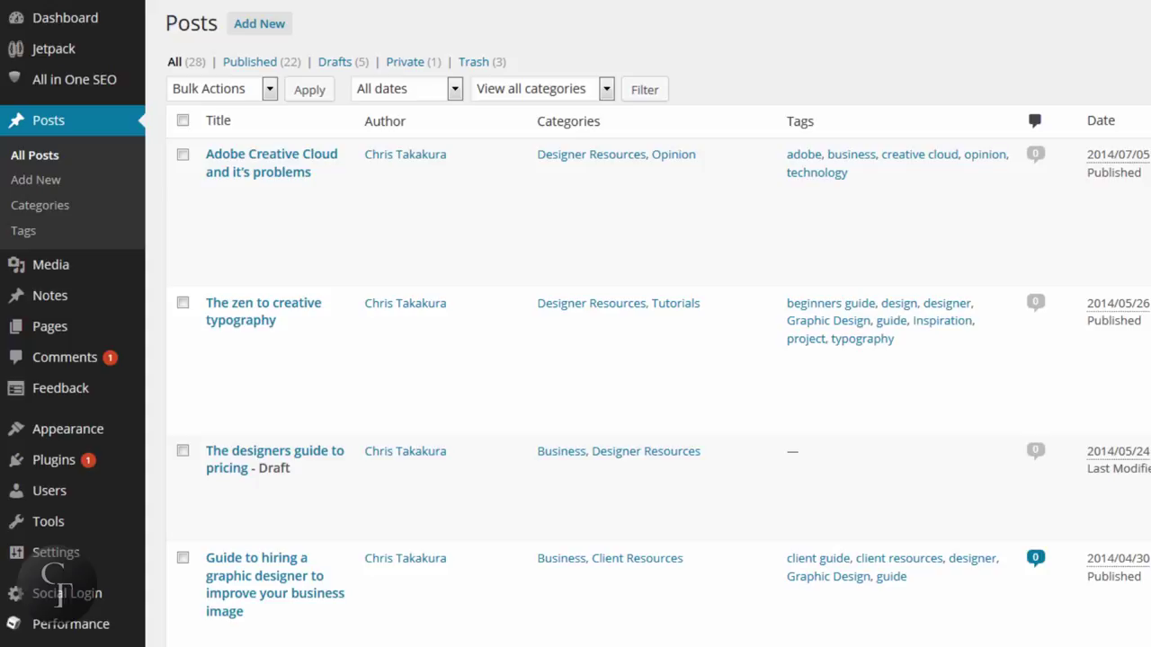
Open the post "Adobe Creative Cloud and it's problems" for editing
{"action": "mouse_move", "coordinate": [271, 173]}
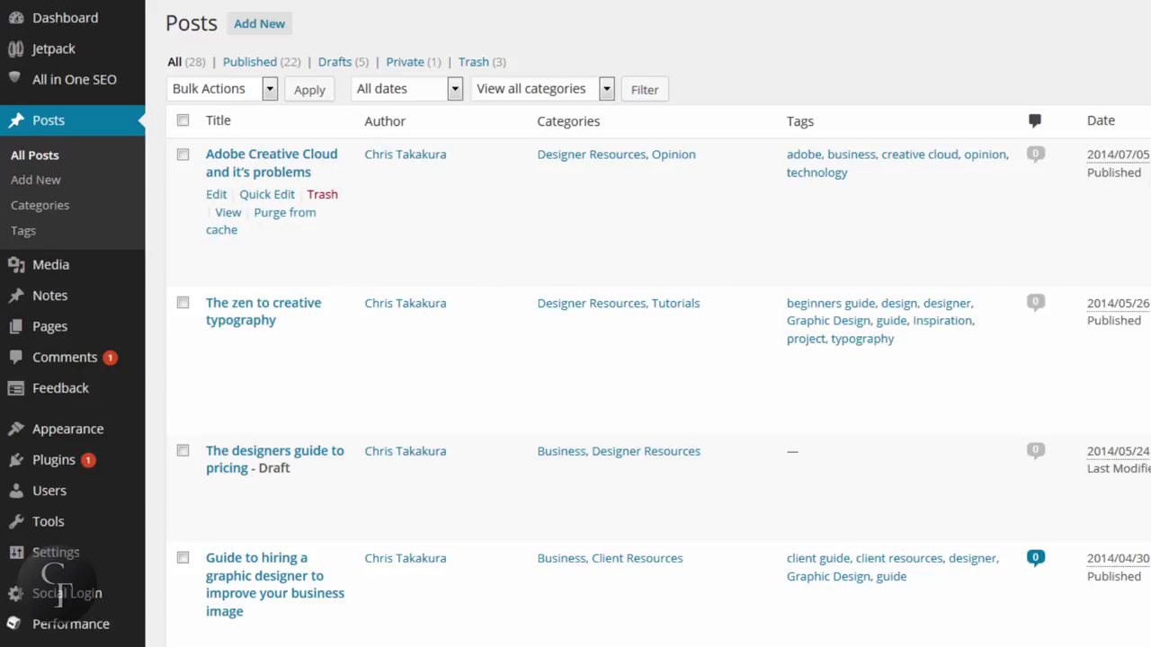
{"action": "mouse_move", "coordinate": [1000, 210]}
{"action": "left_click", "coordinate": [213, 196]}
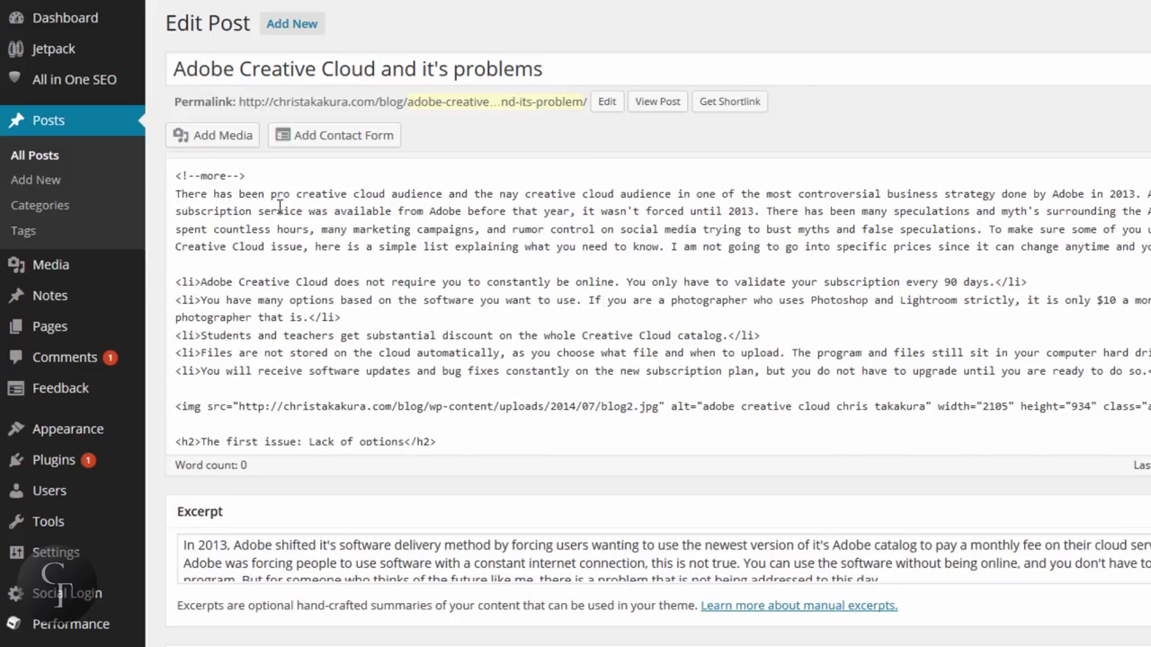
Look through the post's content, excerpt, revisions and sharing sections down to its All in One SEO Pack main settings
{"action": "scroll", "coordinate": [1018, 128], "scroll_direction": "down", "scroll_amount": 3}
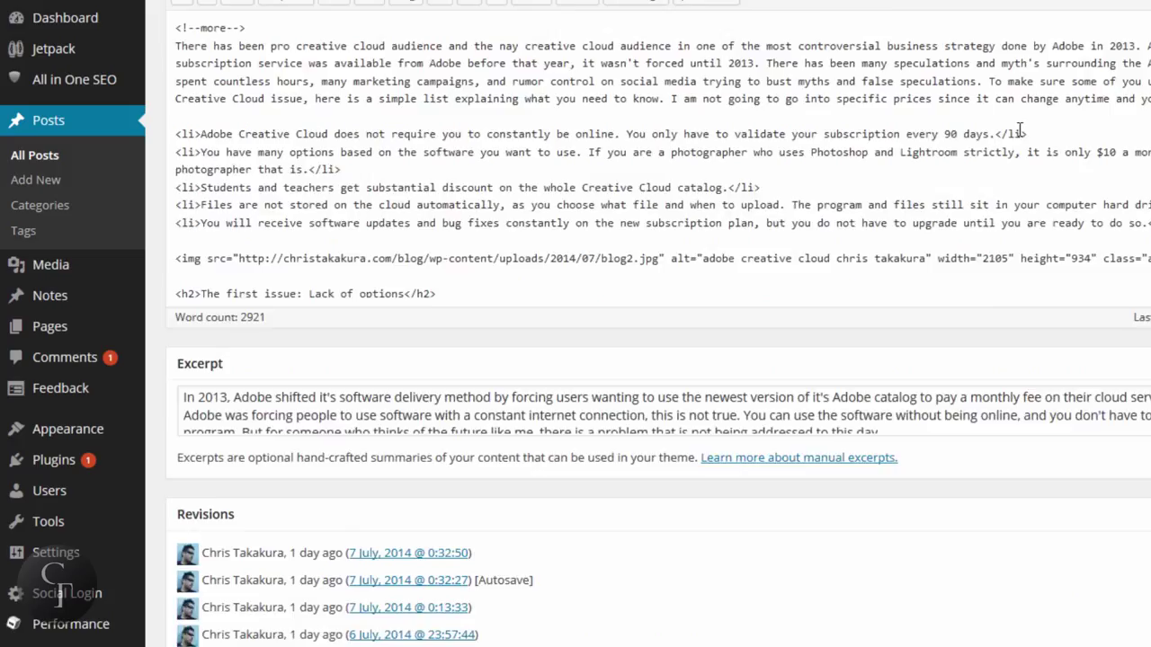
{"action": "scroll", "coordinate": [1018, 128], "scroll_direction": "down", "scroll_amount": 5}
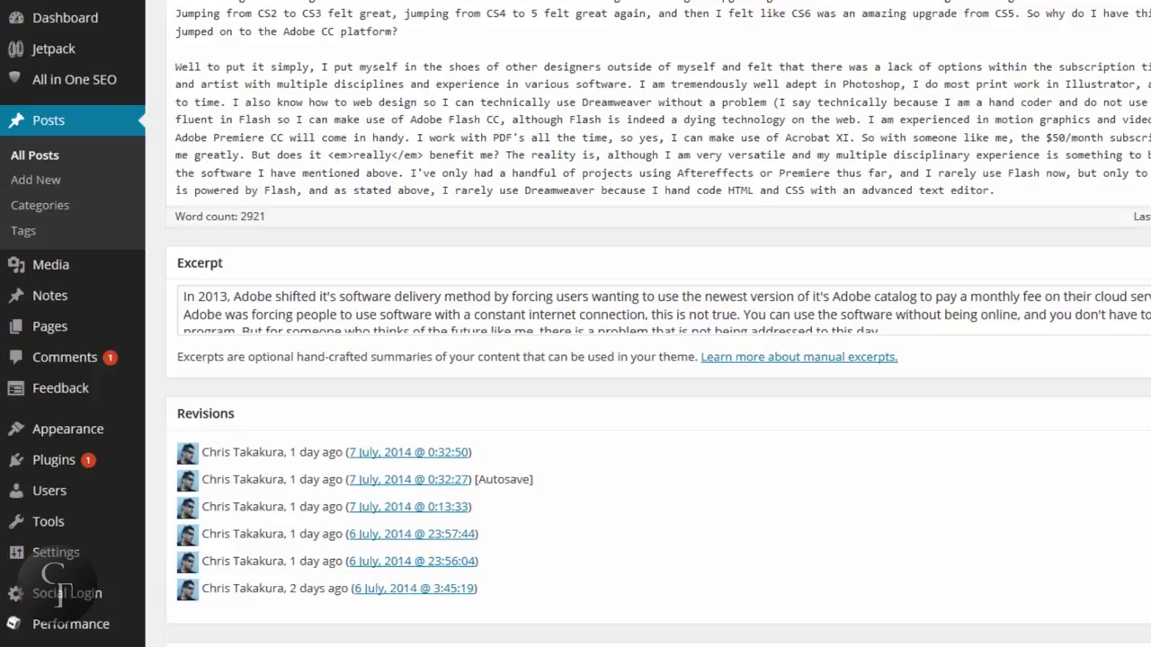
{"action": "scroll", "coordinate": [1018, 129], "scroll_direction": "up", "scroll_amount": 3}
{"action": "scroll", "coordinate": [1018, 129], "scroll_direction": "down", "scroll_amount": 3}
{"action": "scroll", "coordinate": [1115, 158], "scroll_direction": "down", "scroll_amount": 2}
{"action": "left_click", "coordinate": [1093, 159]}
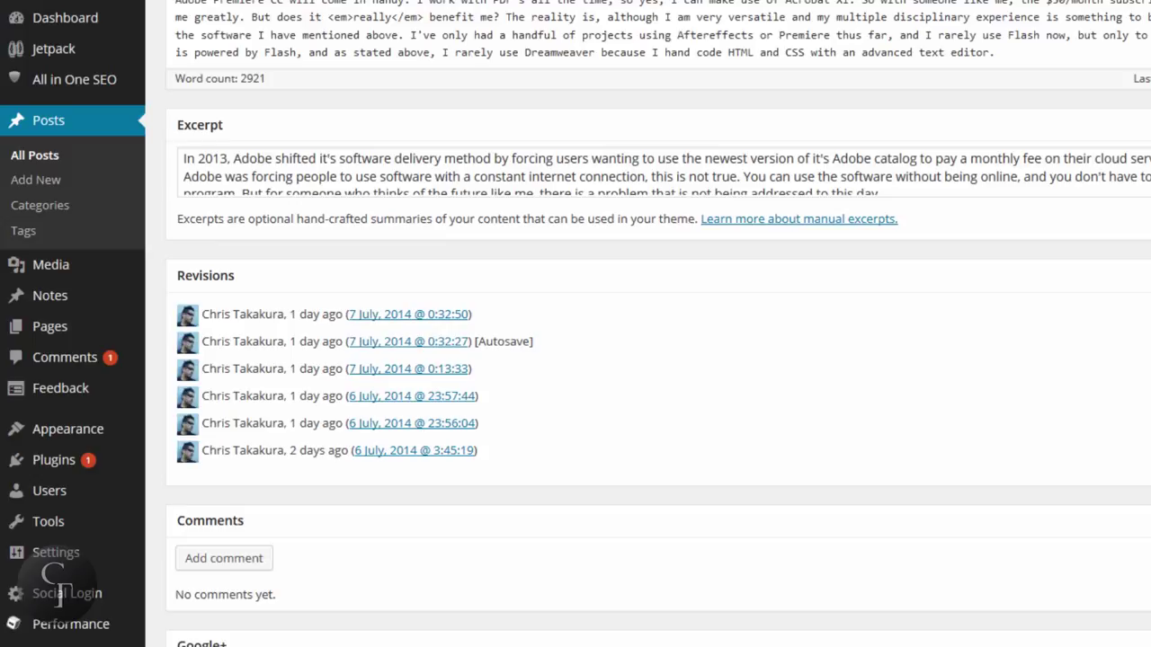
{"action": "scroll", "coordinate": [958, 143], "scroll_direction": "down", "scroll_amount": 5}
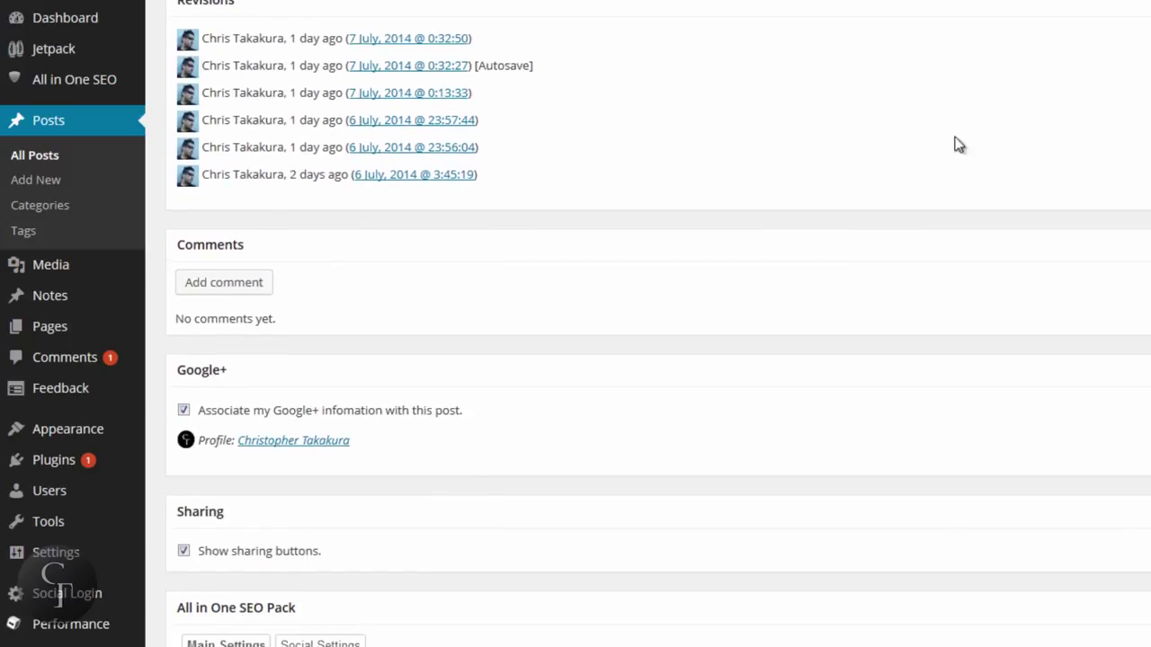
{"action": "scroll", "coordinate": [672, 346], "scroll_direction": "down", "scroll_amount": 1}
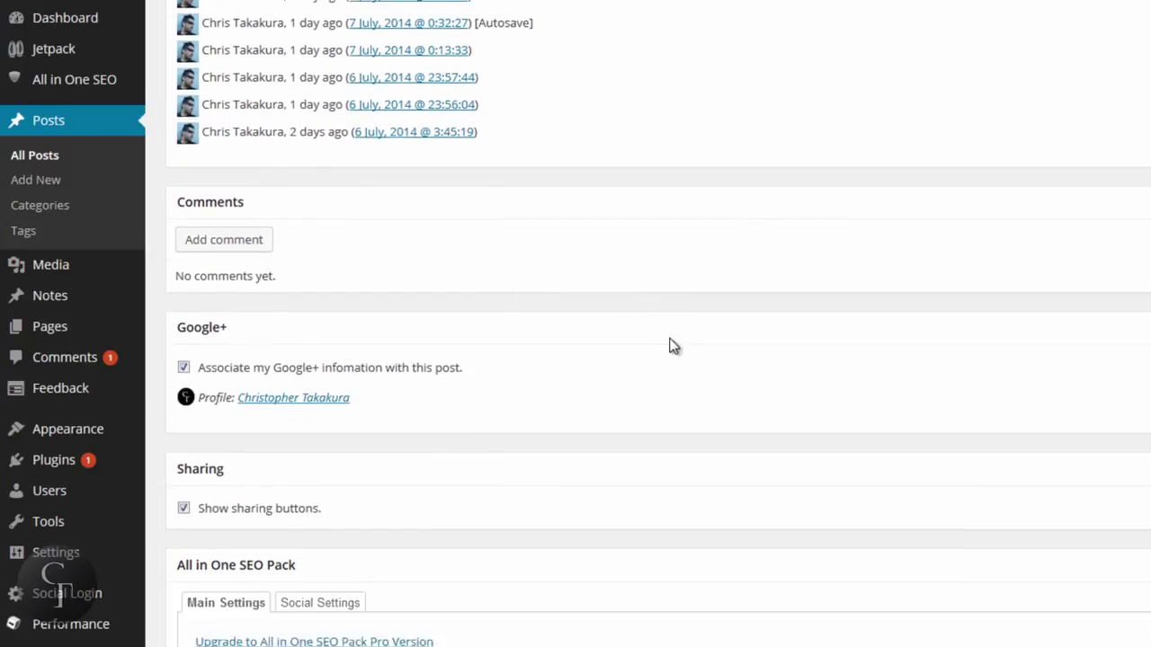
{"action": "scroll", "coordinate": [672, 346], "scroll_direction": "down", "scroll_amount": 2}
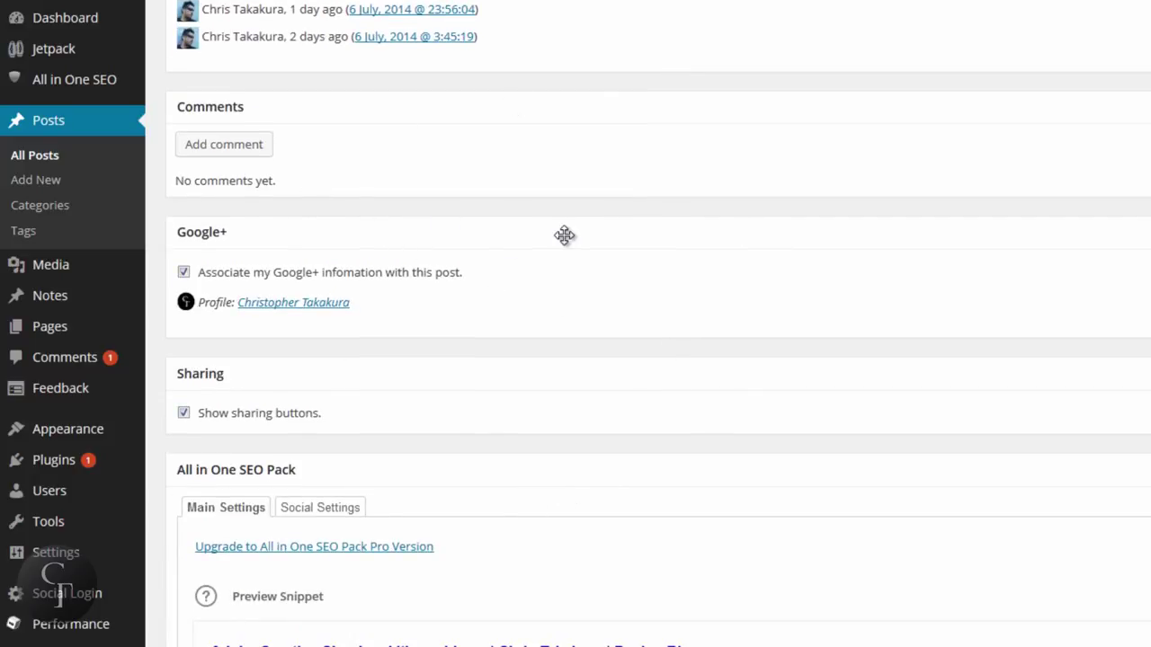
{"action": "scroll", "coordinate": [564, 236], "scroll_direction": "down", "scroll_amount": 3}
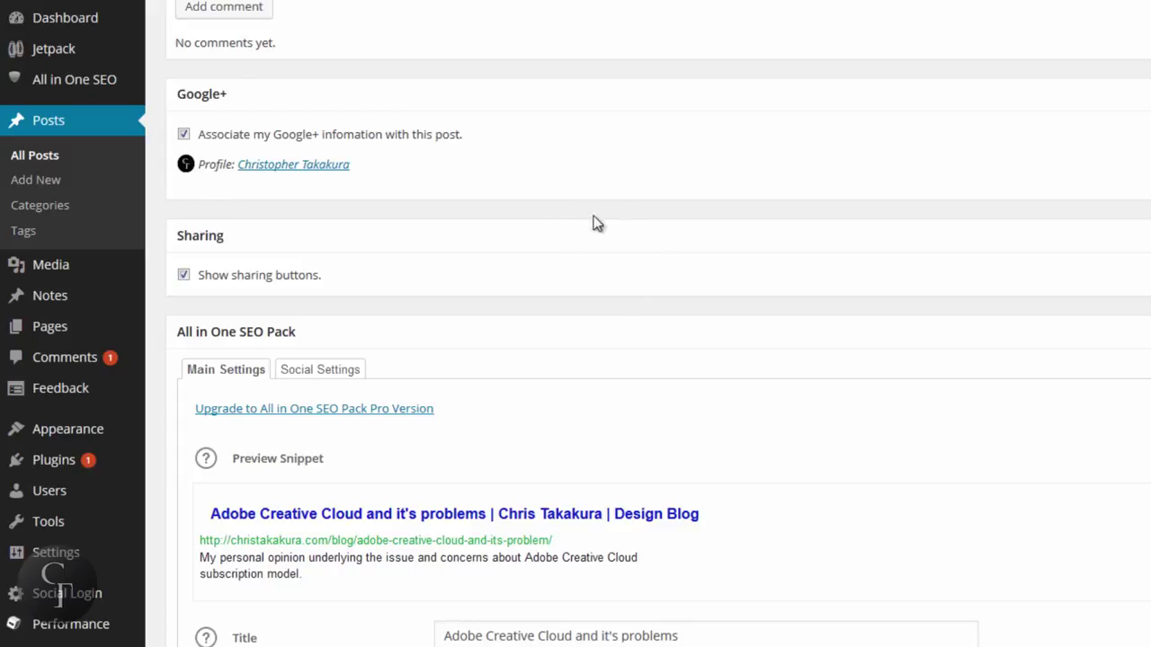
{"action": "scroll", "coordinate": [614, 225], "scroll_direction": "down", "scroll_amount": 5}
{"action": "scroll", "coordinate": [614, 225], "scroll_direction": "down", "scroll_amount": 2}
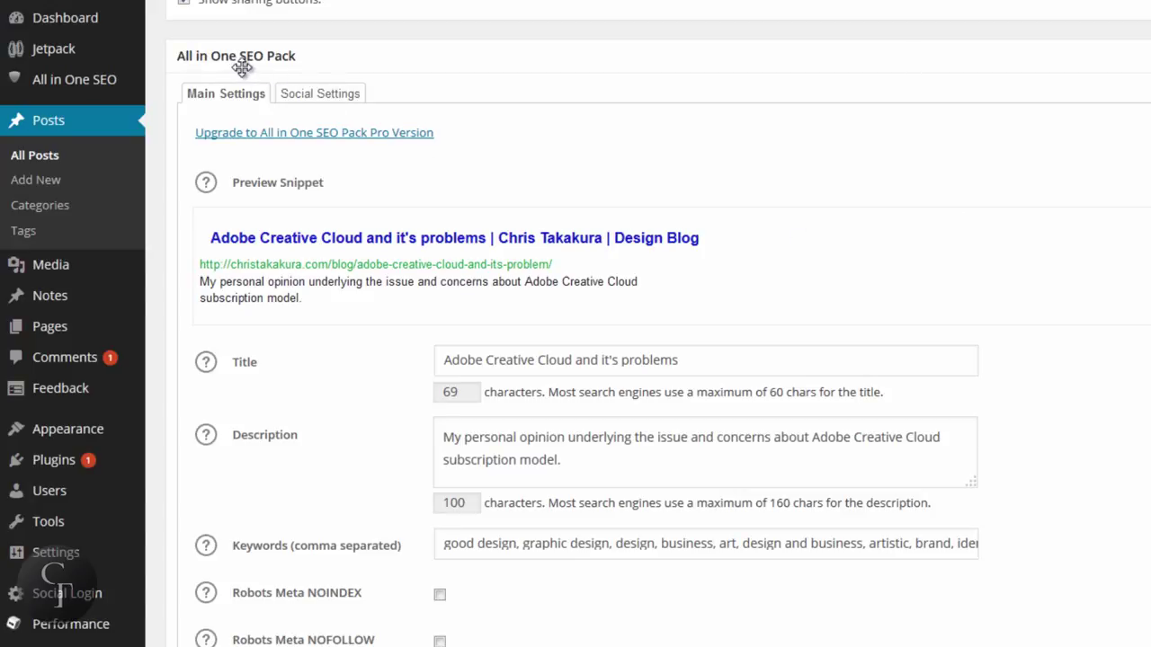
{"action": "scroll", "coordinate": [1097, 256], "scroll_direction": "down", "scroll_amount": 2}
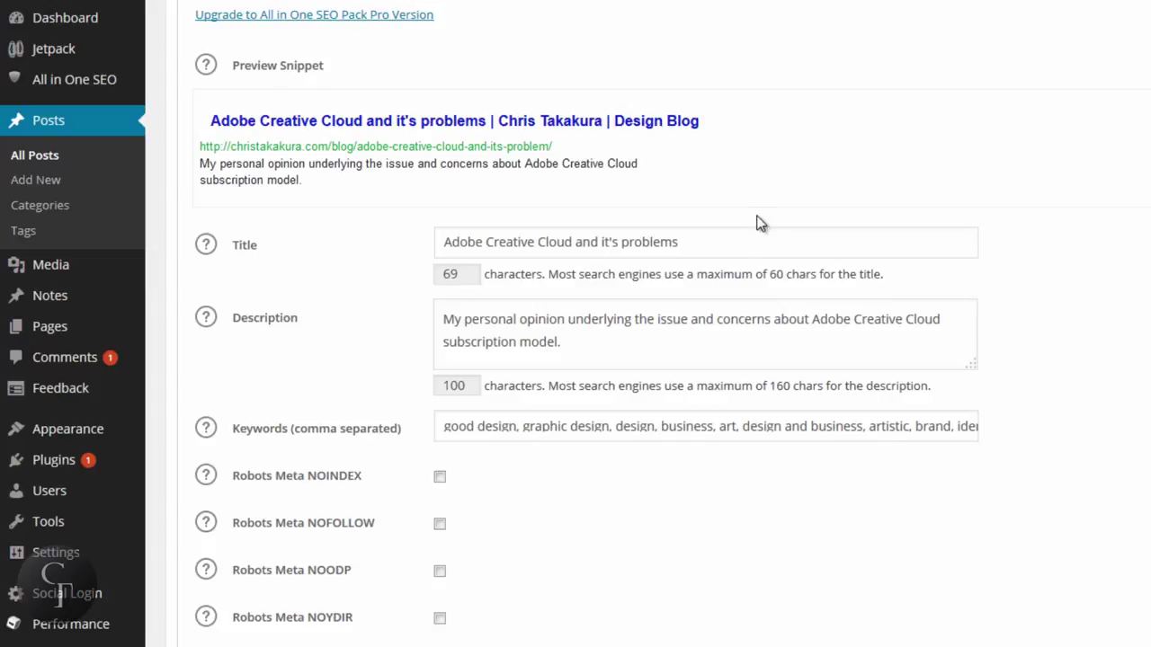
Examine the post's SEO title and the character count shown for it
{"action": "left_click", "coordinate": [743, 243]}
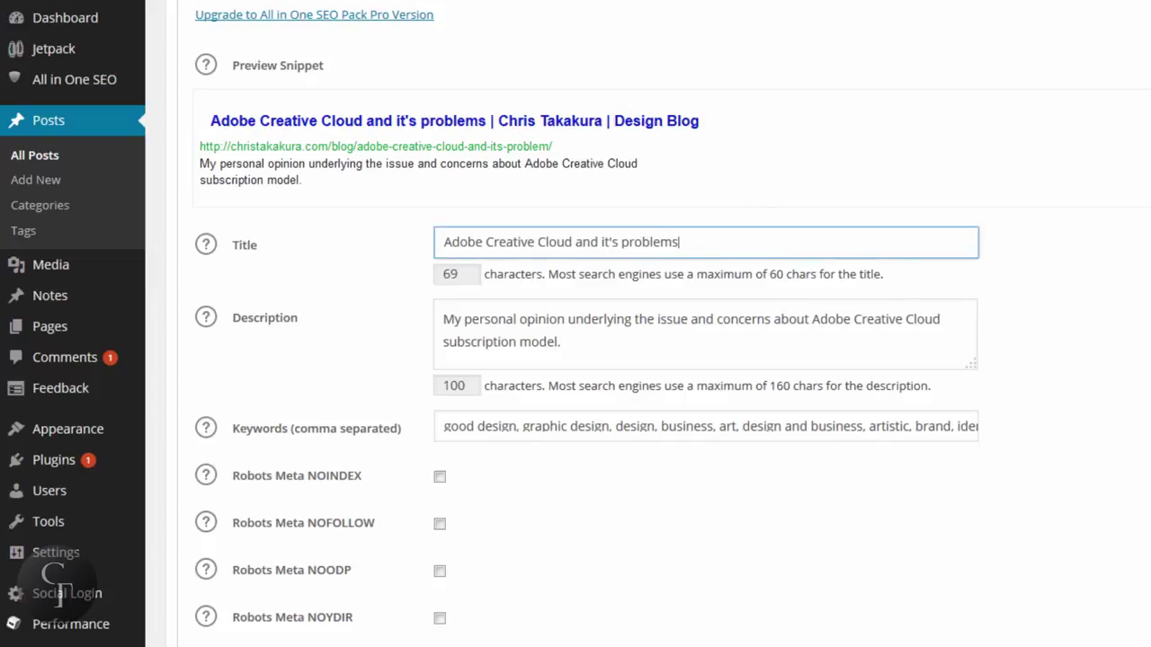
{"action": "left_click_drag", "start_coordinate": [709, 245], "coordinate": [439, 240]}
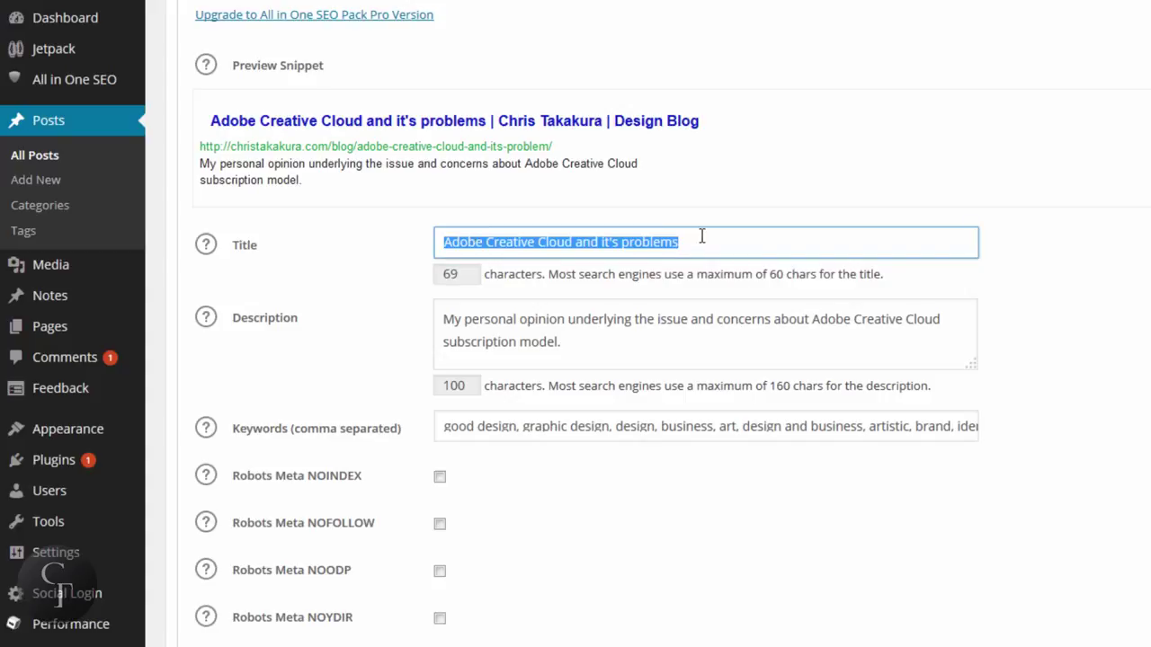
{"action": "left_click", "coordinate": [730, 239]}
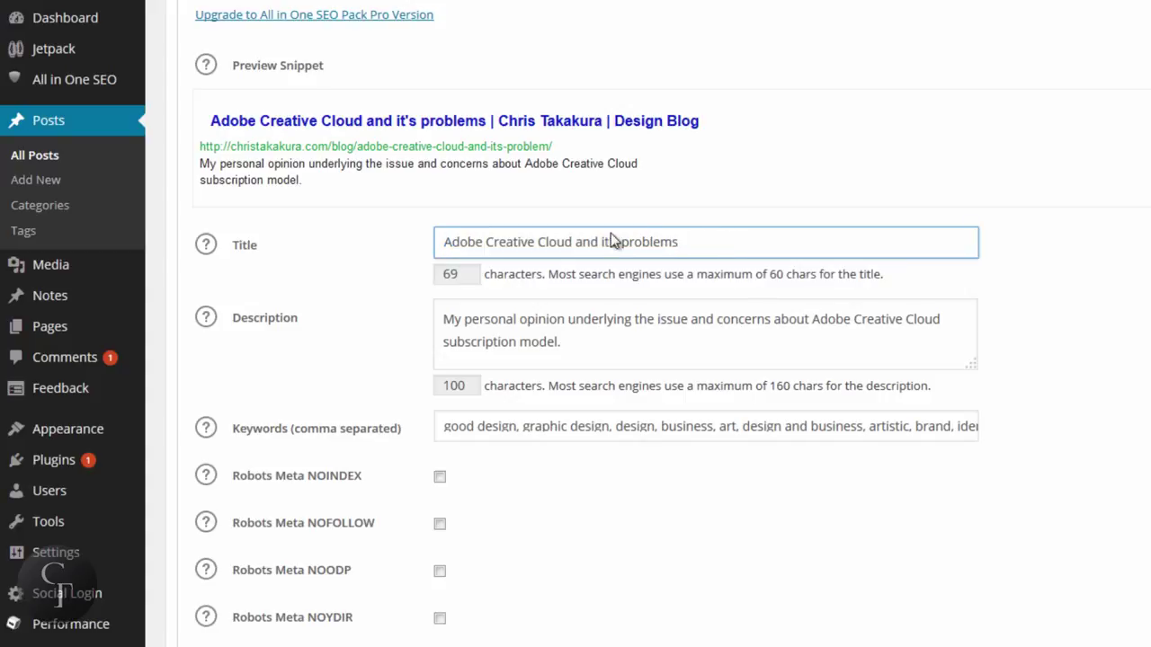
{"action": "left_click_drag", "start_coordinate": [713, 239], "coordinate": [414, 243]}
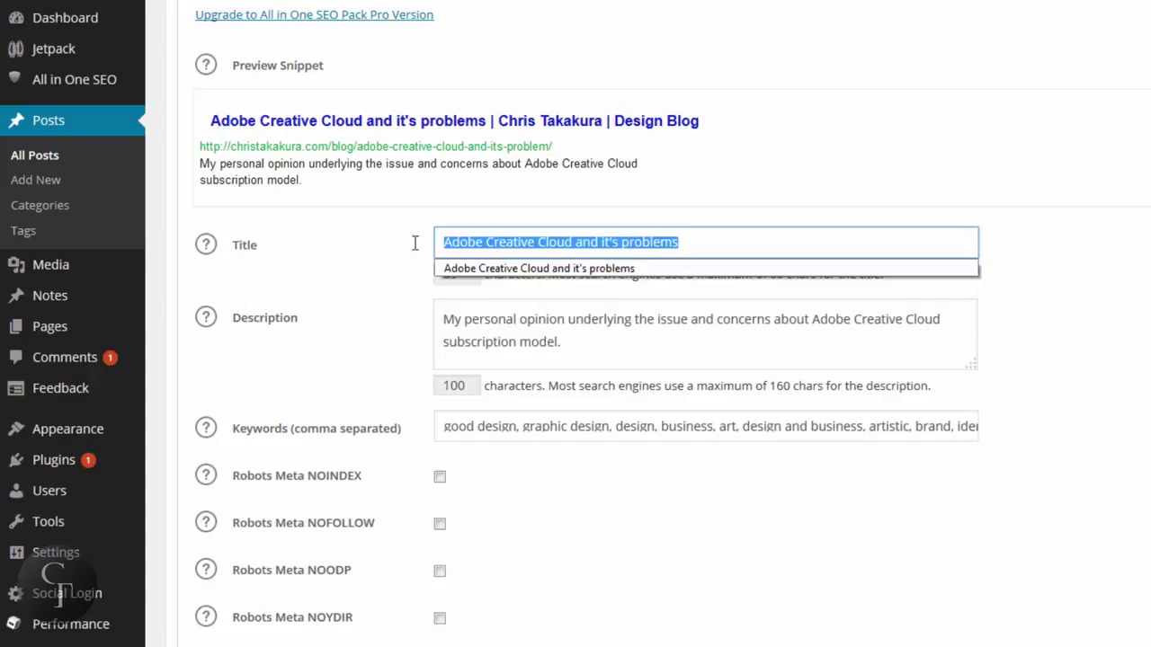
{"action": "left_click", "coordinate": [1043, 357]}
{"action": "left_click", "coordinate": [712, 247]}
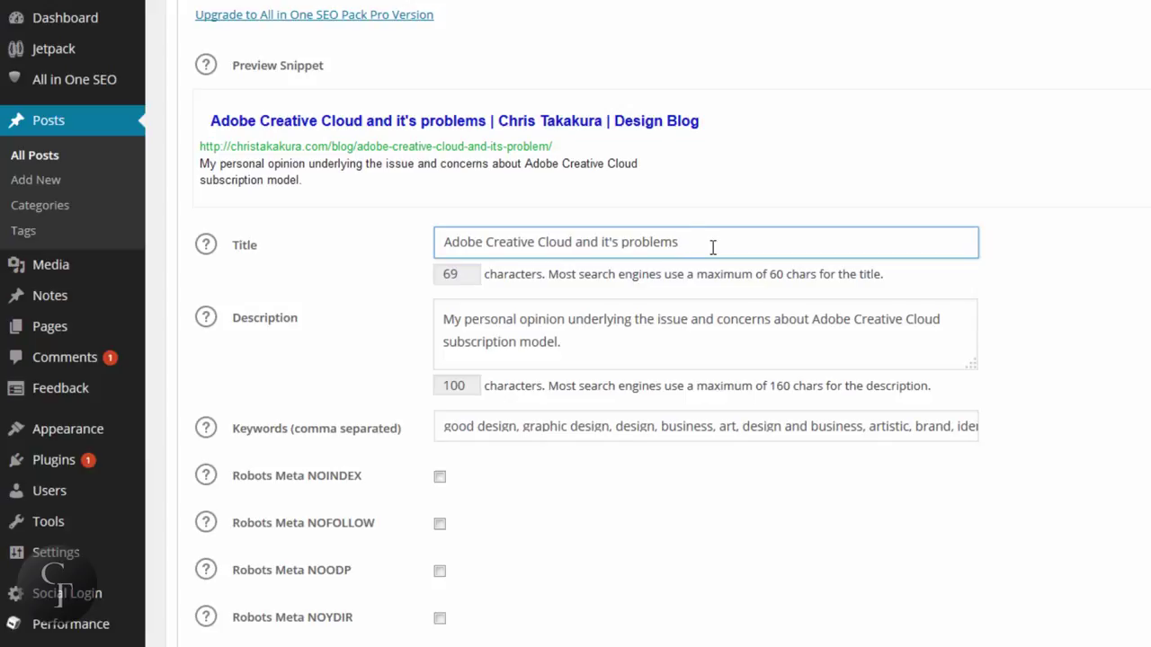
{"action": "left_click_drag", "start_coordinate": [469, 277], "coordinate": [399, 277]}
{"action": "left_click", "coordinate": [474, 276]}
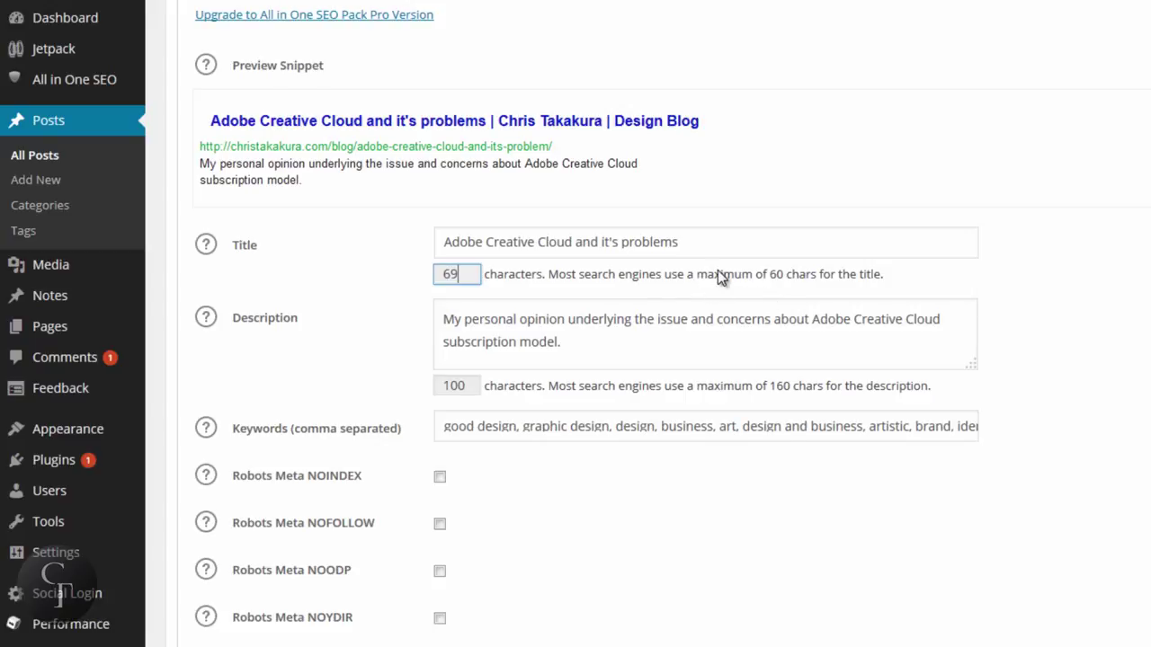
Shorten the post's SEO title to "Adobe Creative Cloud" by removing its last words
{"action": "left_click", "coordinate": [693, 236]}
{"action": "left_click", "coordinate": [677, 242]}
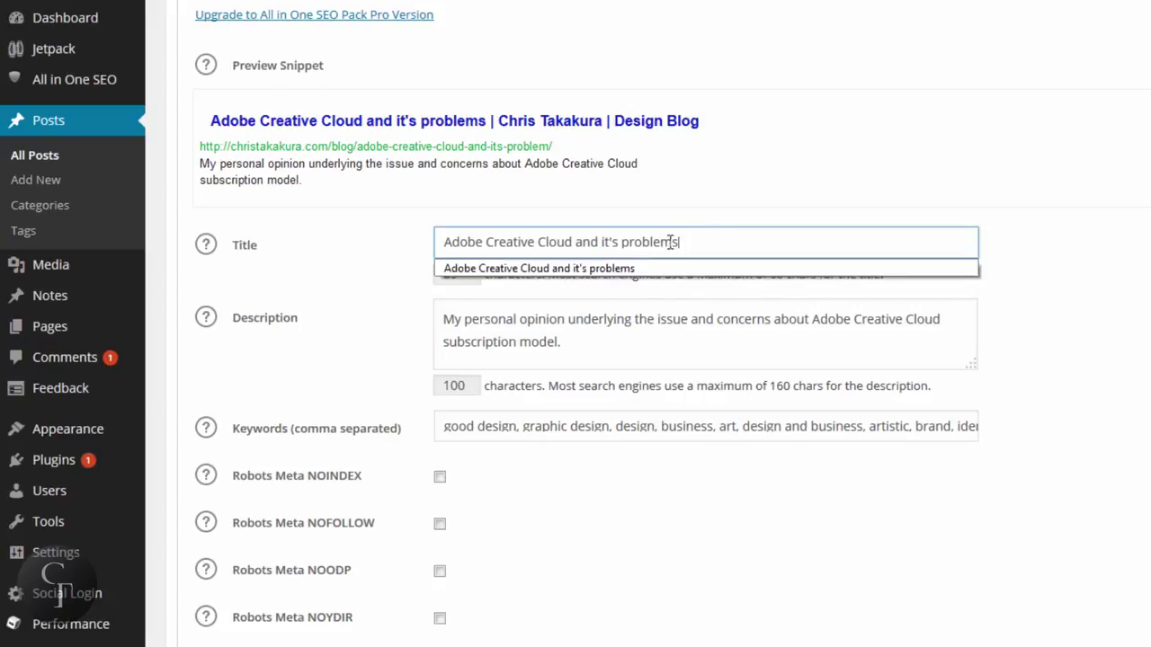
{"action": "left_click_drag", "start_coordinate": [681, 242], "coordinate": [573, 242]}
{"action": "key", "text": "BackSpace"}
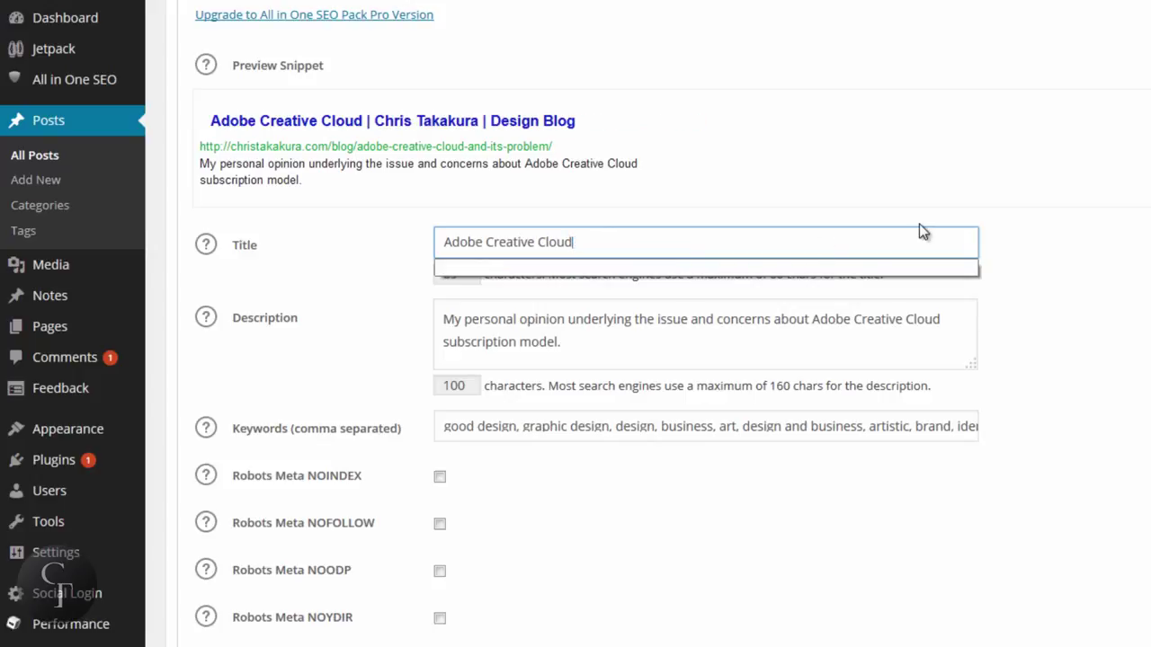
{"action": "left_click", "coordinate": [1036, 187]}
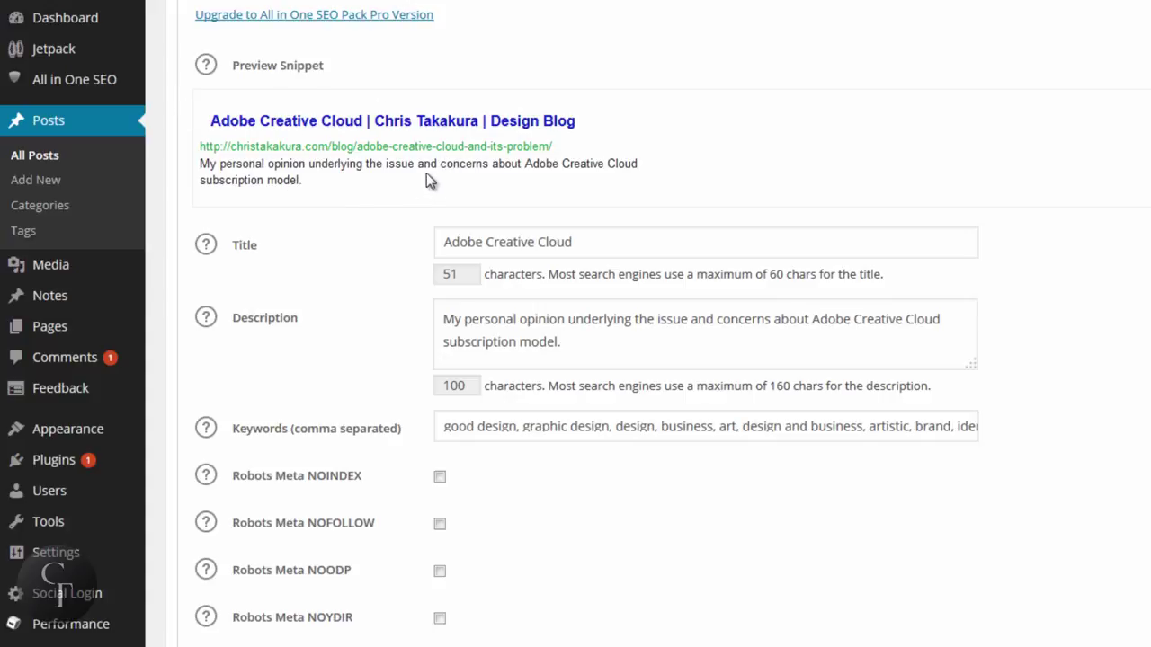
Examine the post's SEO description and its comma-separated keywords
{"action": "left_click", "coordinate": [600, 345]}
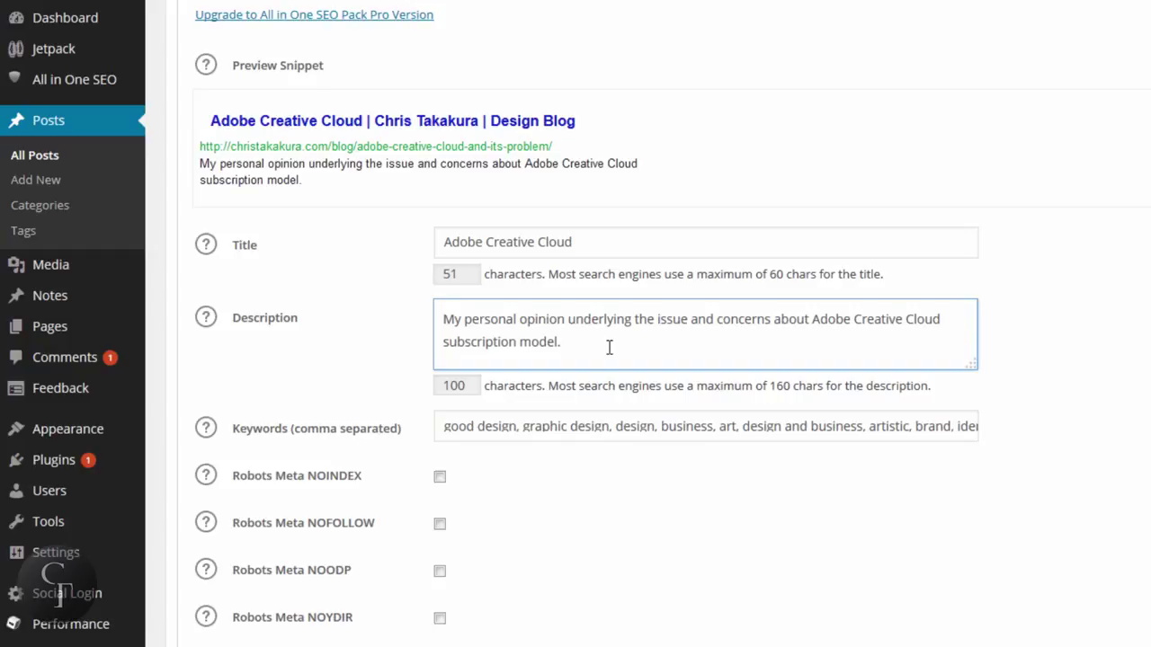
{"action": "left_click_drag", "start_coordinate": [599, 346], "coordinate": [444, 320]}
{"action": "left_click", "coordinate": [444, 320]}
{"action": "left_click", "coordinate": [735, 428]}
{"action": "left_click_drag", "start_coordinate": [737, 426], "coordinate": [866, 433]}
{"action": "left_click", "coordinate": [495, 427]}
{"action": "left_click", "coordinate": [1057, 428]}
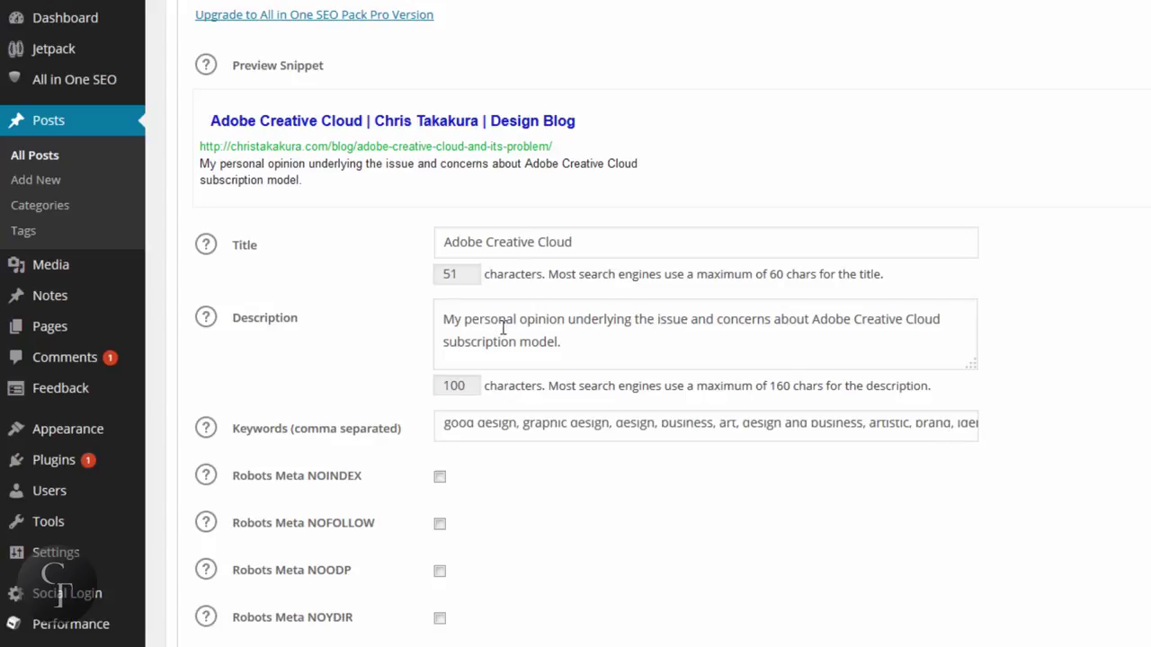
{"action": "left_click", "coordinate": [550, 322]}
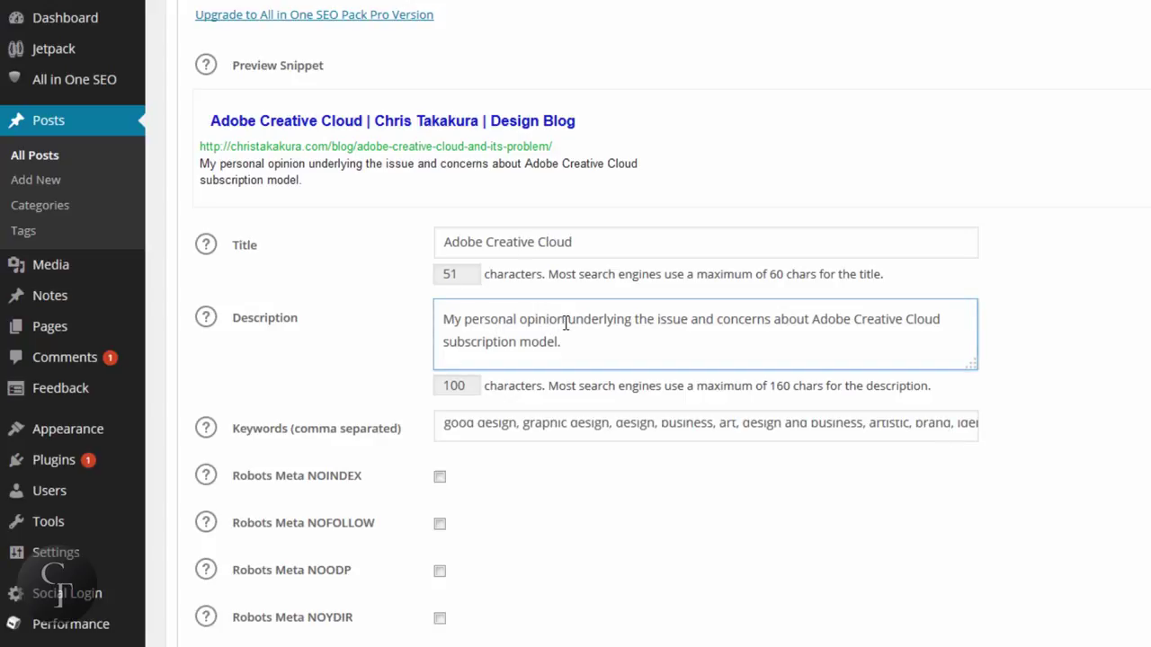
{"action": "left_click", "coordinate": [1134, 298]}
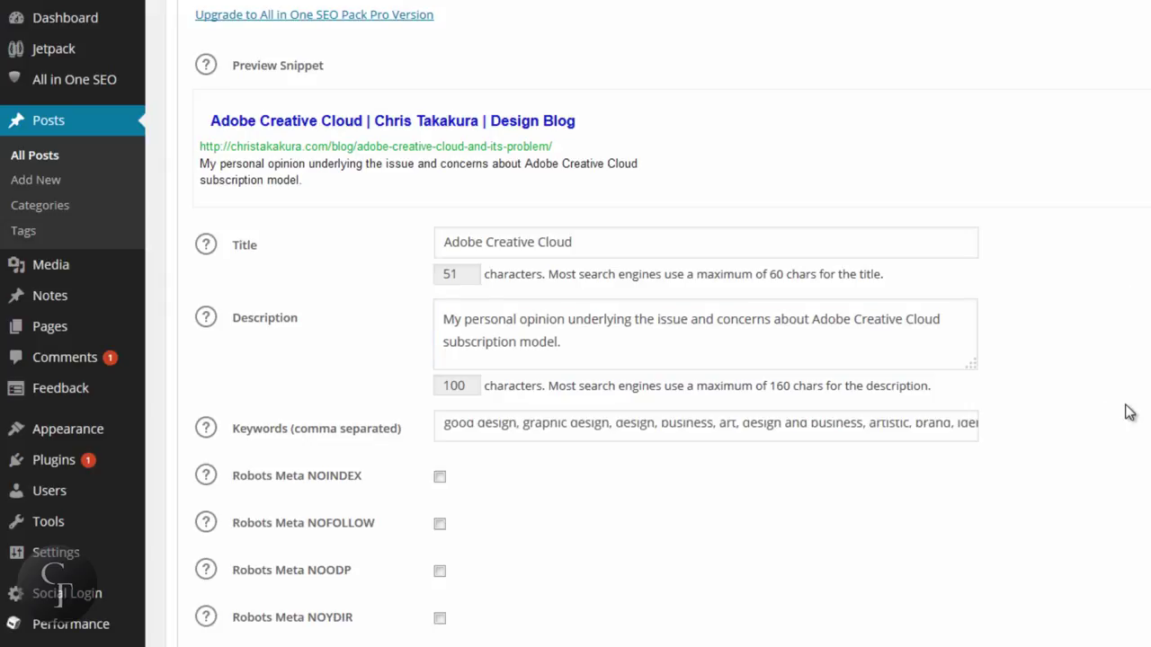
Update the post despite the proofreader's suggestions and return to the list of all posts
{"action": "scroll", "coordinate": [1134, 413], "scroll_direction": "up", "scroll_amount": 3}
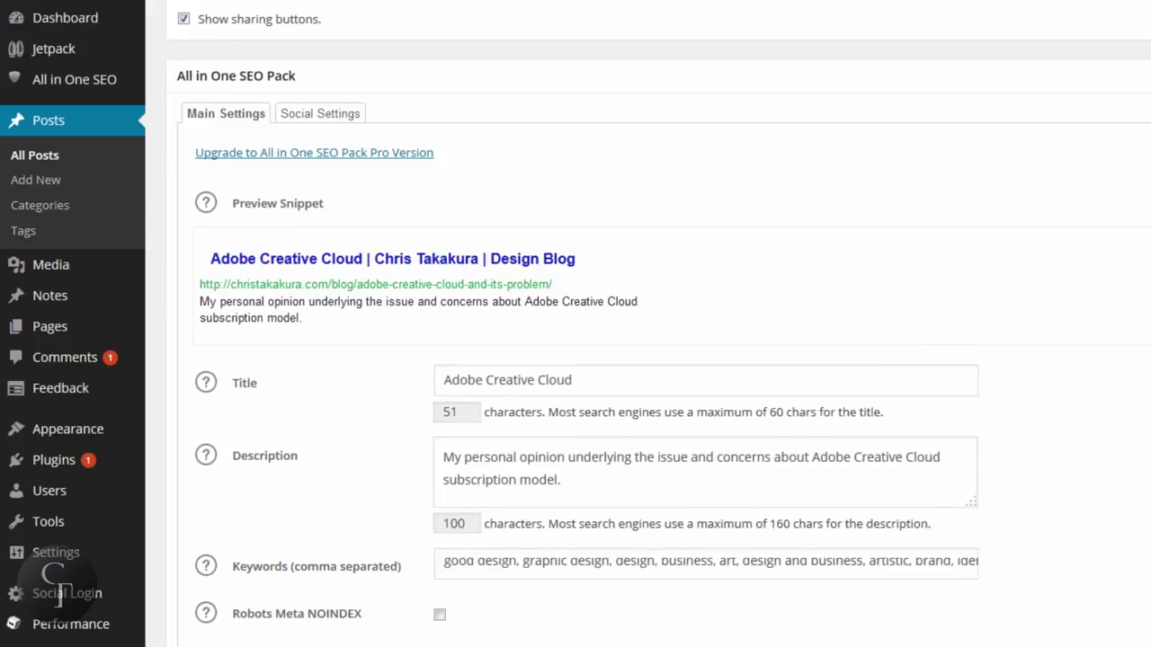
{"action": "scroll", "coordinate": [658, 324], "scroll_direction": "up", "scroll_amount": 10}
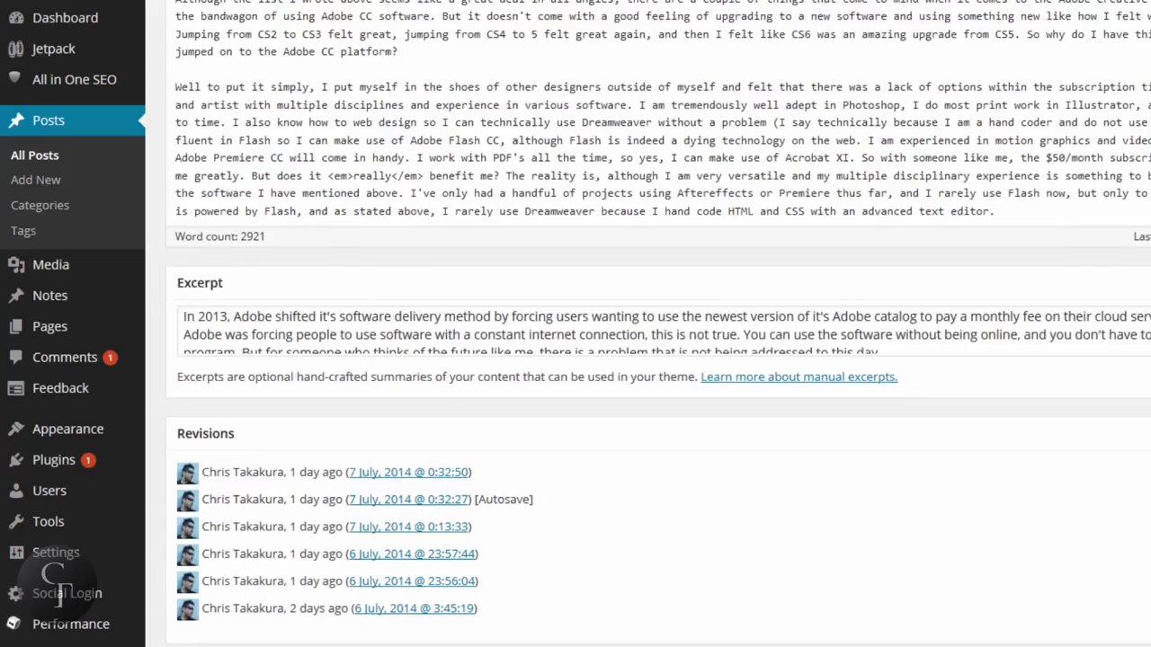
{"action": "scroll", "coordinate": [996, 350], "scroll_direction": "up", "scroll_amount": 5}
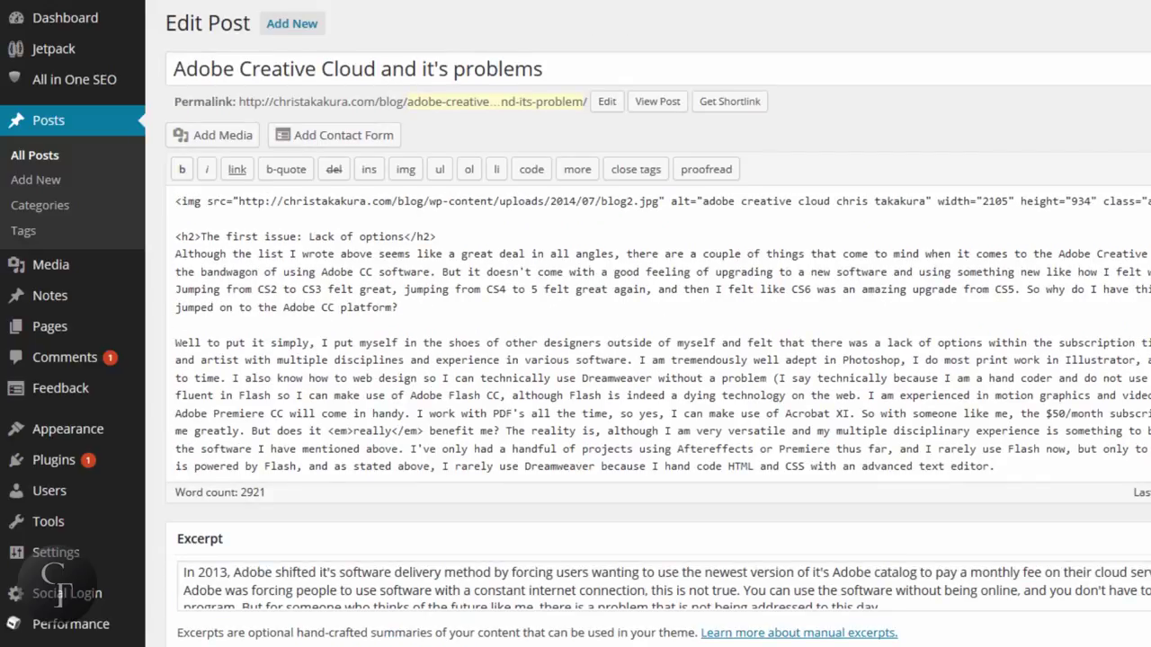
{"action": "scroll", "coordinate": [996, 351], "scroll_direction": "down", "scroll_amount": 3}
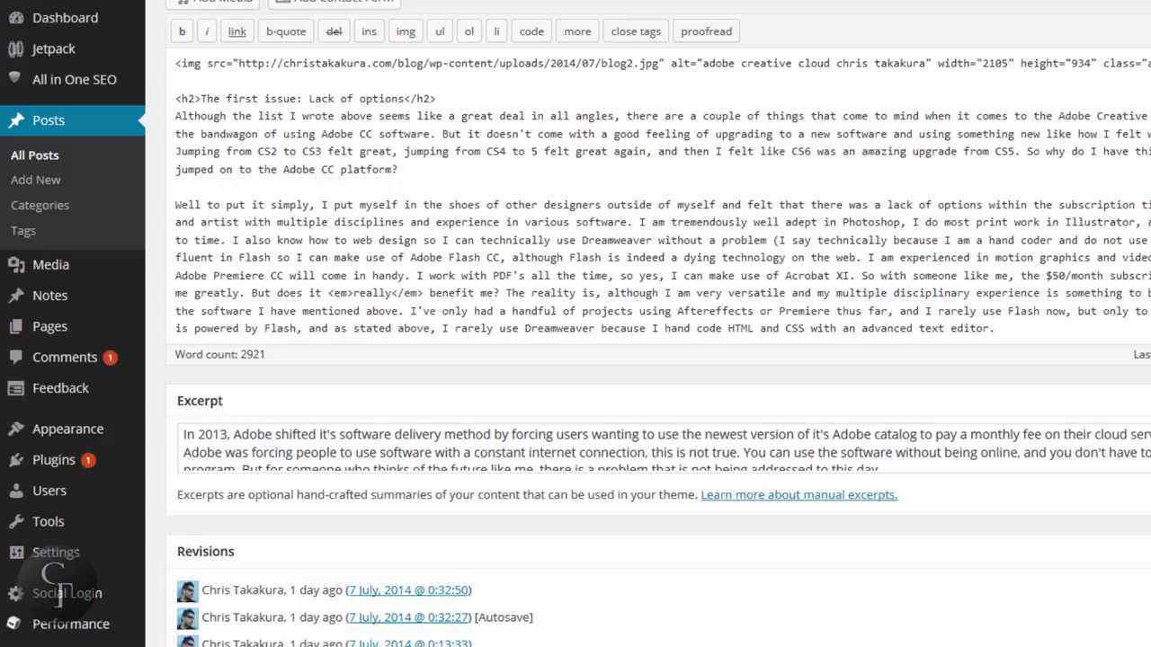
{"action": "left_click", "coordinate": [706, 32]}
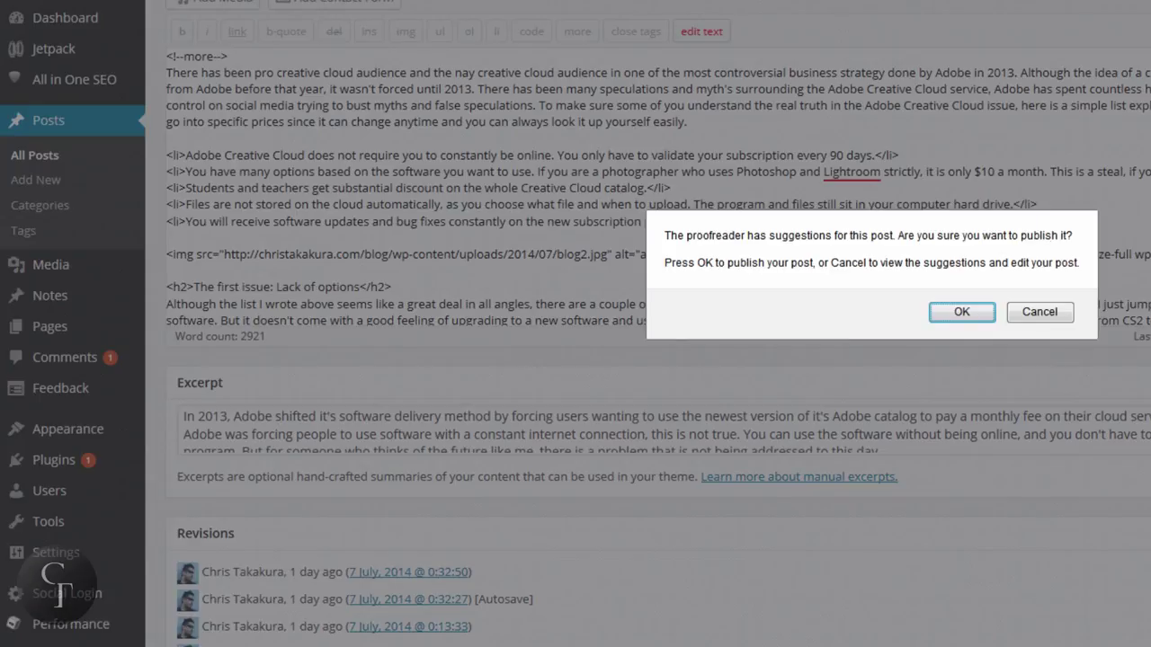
{"action": "left_click", "coordinate": [974, 315]}
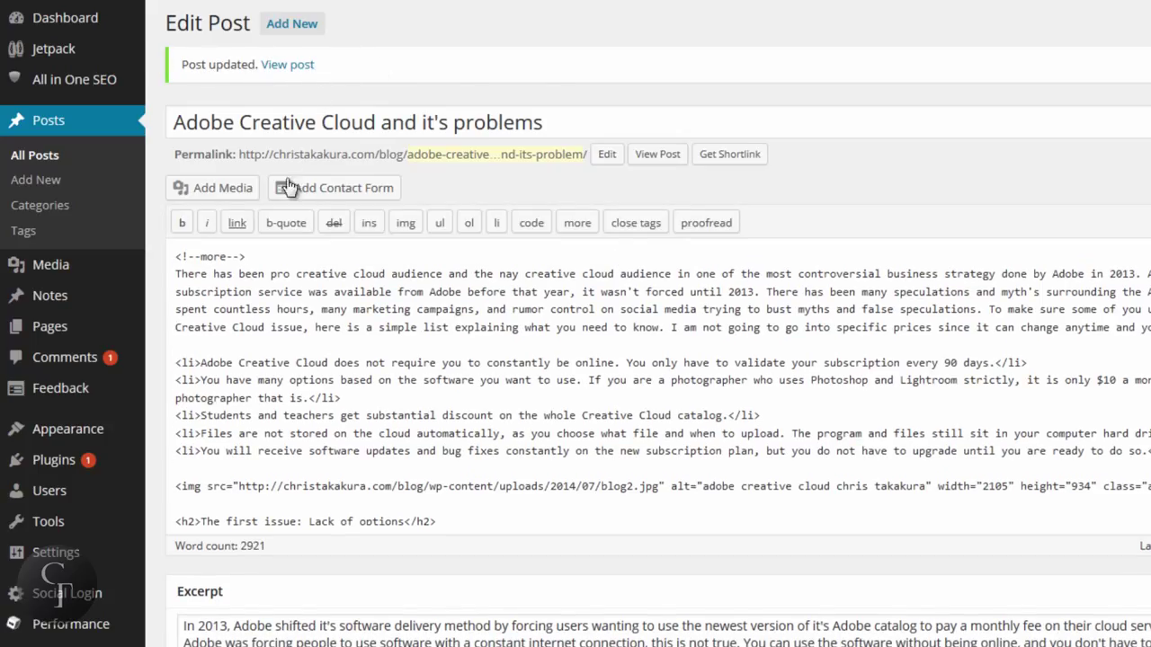
{"action": "left_click", "coordinate": [50, 160]}
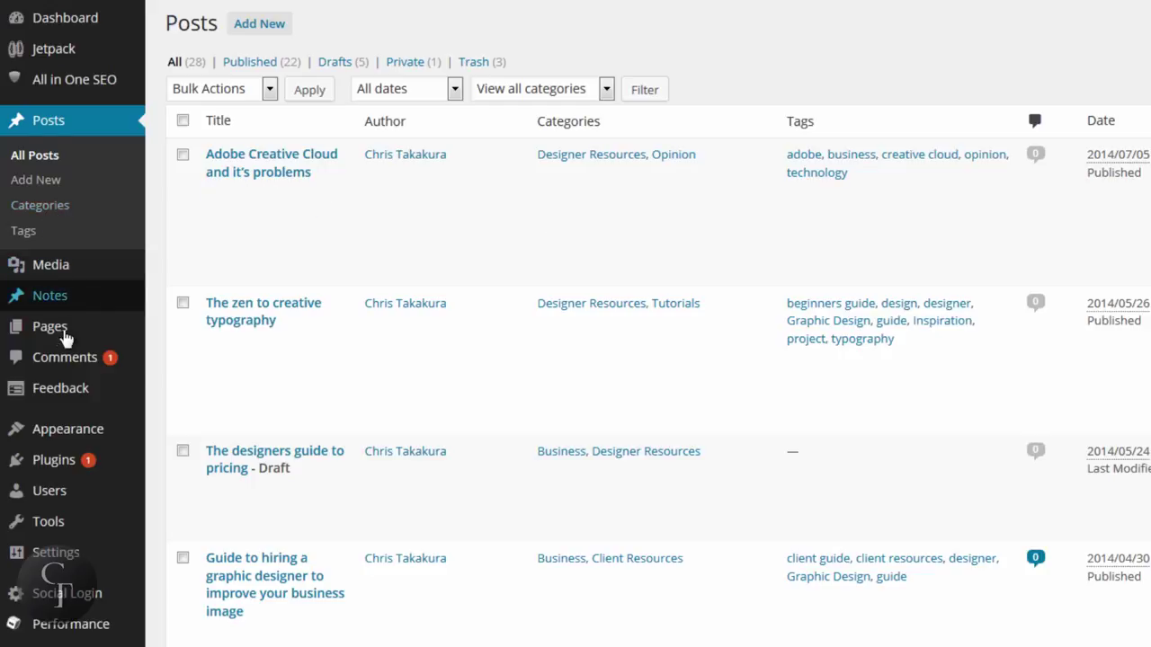
Open the Dinner page for editing from the list of pages and view its All in One SEO Pack settings
{"action": "mouse_move", "coordinate": [57, 330]}
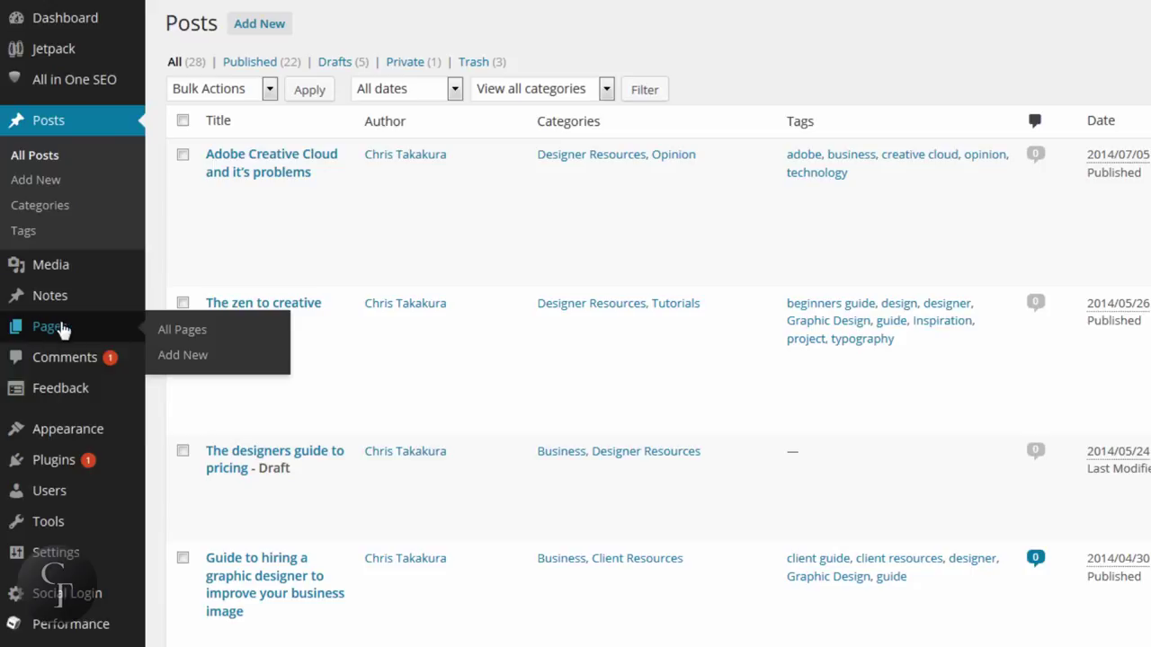
{"action": "left_click", "coordinate": [54, 329]}
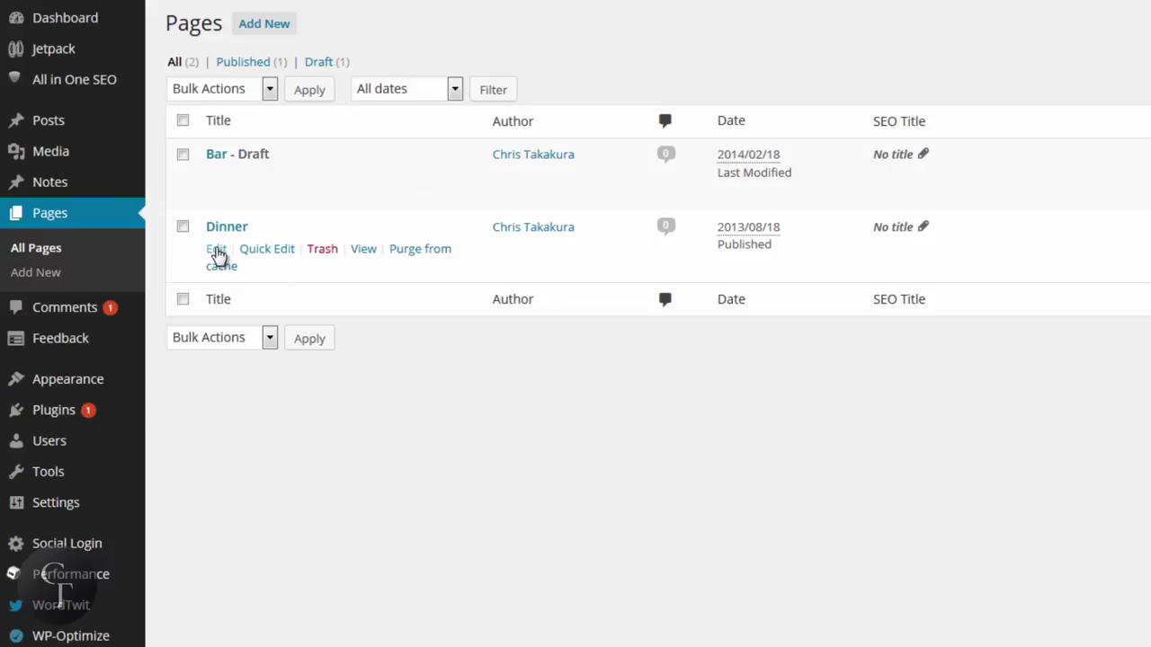
{"action": "left_click", "coordinate": [216, 250]}
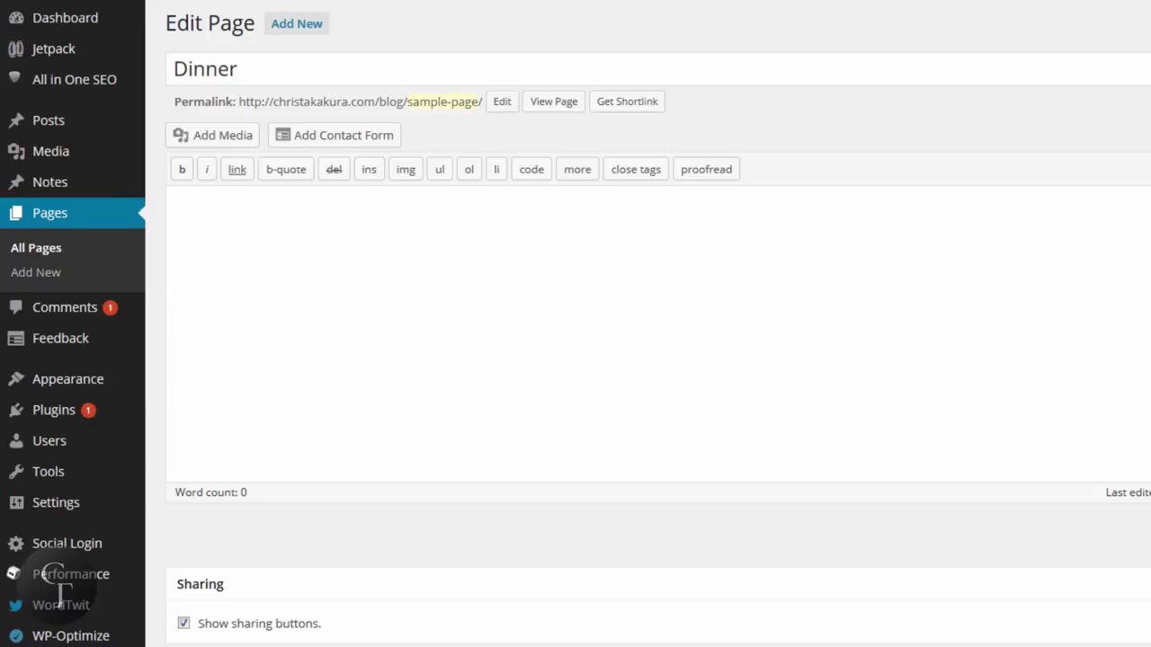
{"action": "scroll", "coordinate": [658, 324], "scroll_direction": "down", "scroll_amount": 6}
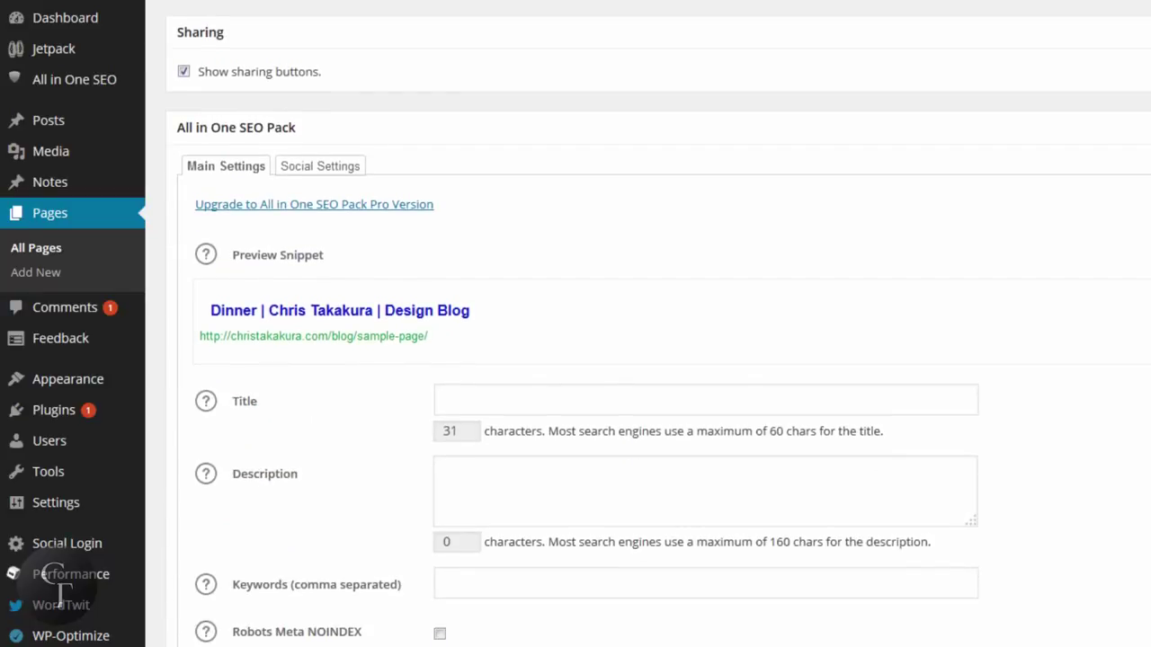
Examine the empty title, description and keywords fields in the Dinner page's main SEO settings
{"action": "scroll", "coordinate": [200, 116], "scroll_direction": "down", "scroll_amount": 2}
{"action": "scroll", "coordinate": [200, 117], "scroll_direction": "up", "scroll_amount": 2}
{"action": "scroll", "coordinate": [545, 206], "scroll_direction": "down", "scroll_amount": 2}
{"action": "left_click", "coordinate": [516, 260]}
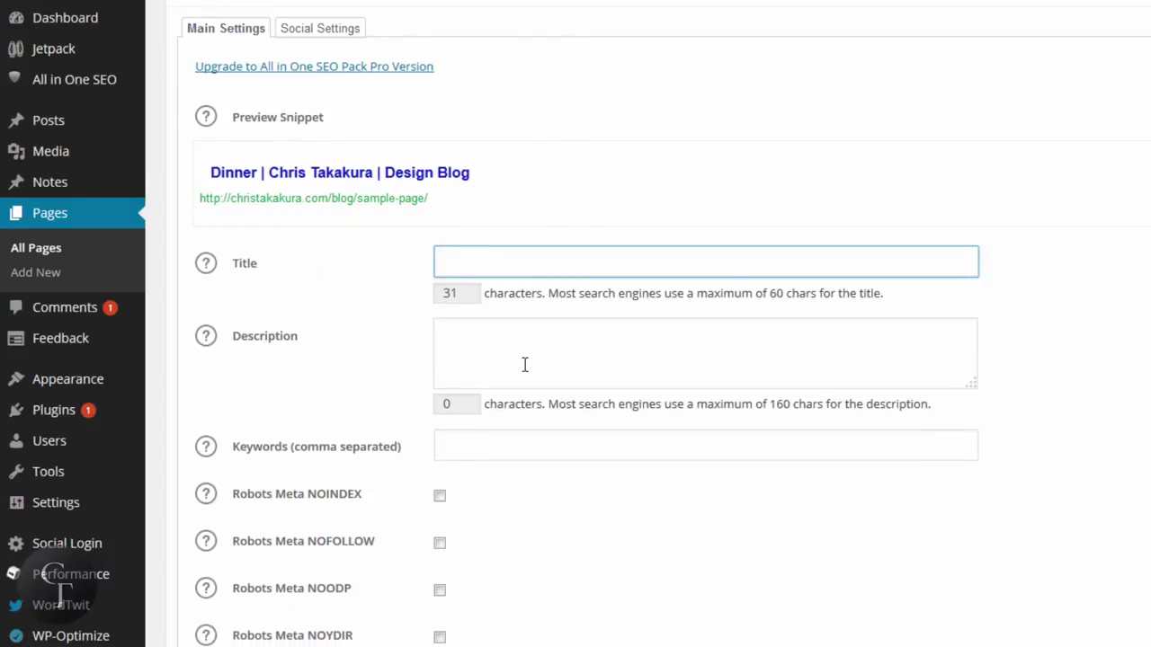
{"action": "left_click", "coordinate": [525, 359]}
{"action": "left_click", "coordinate": [516, 442]}
{"action": "scroll", "coordinate": [557, 454], "scroll_direction": "up", "scroll_amount": 1}
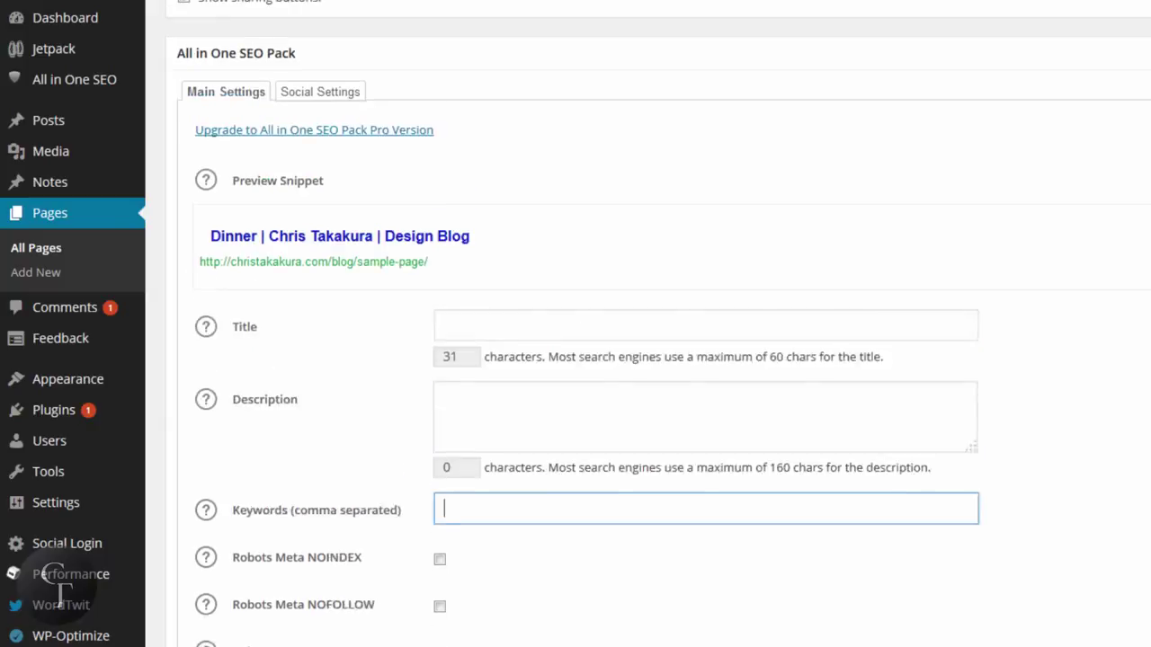
{"action": "scroll", "coordinate": [658, 349], "scroll_direction": "up", "scroll_amount": 1}
{"action": "scroll", "coordinate": [658, 349], "scroll_direction": "up", "scroll_amount": 2}
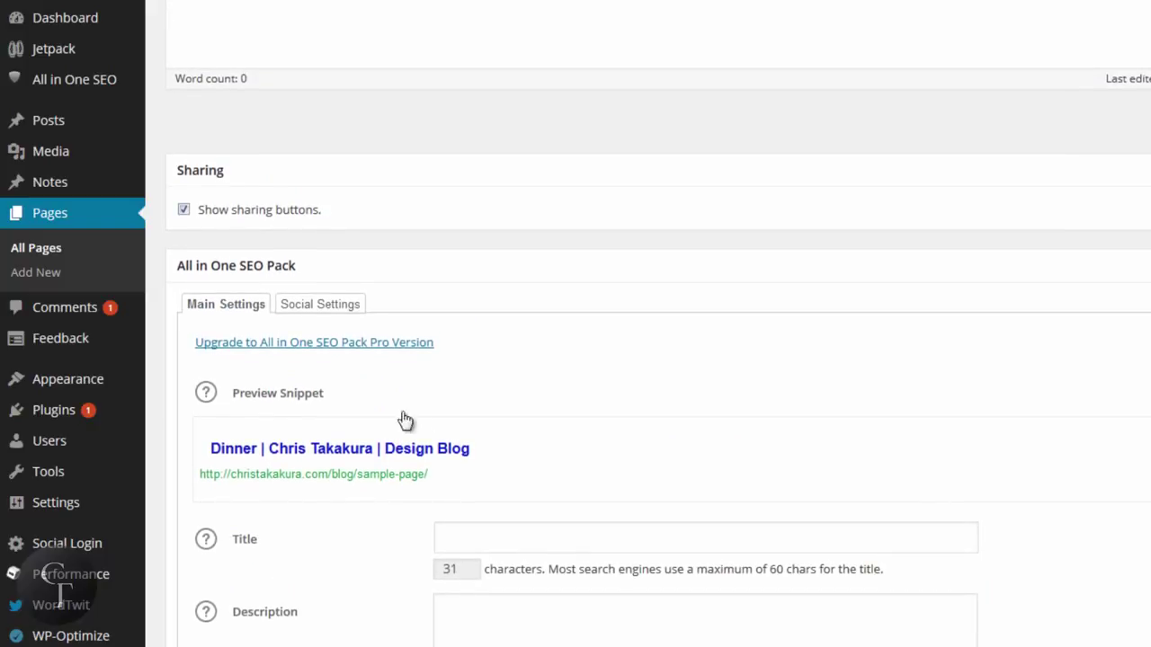
Examine the Open Graph title and description fields in the Dinner page's social settings
{"action": "left_click", "coordinate": [333, 308]}
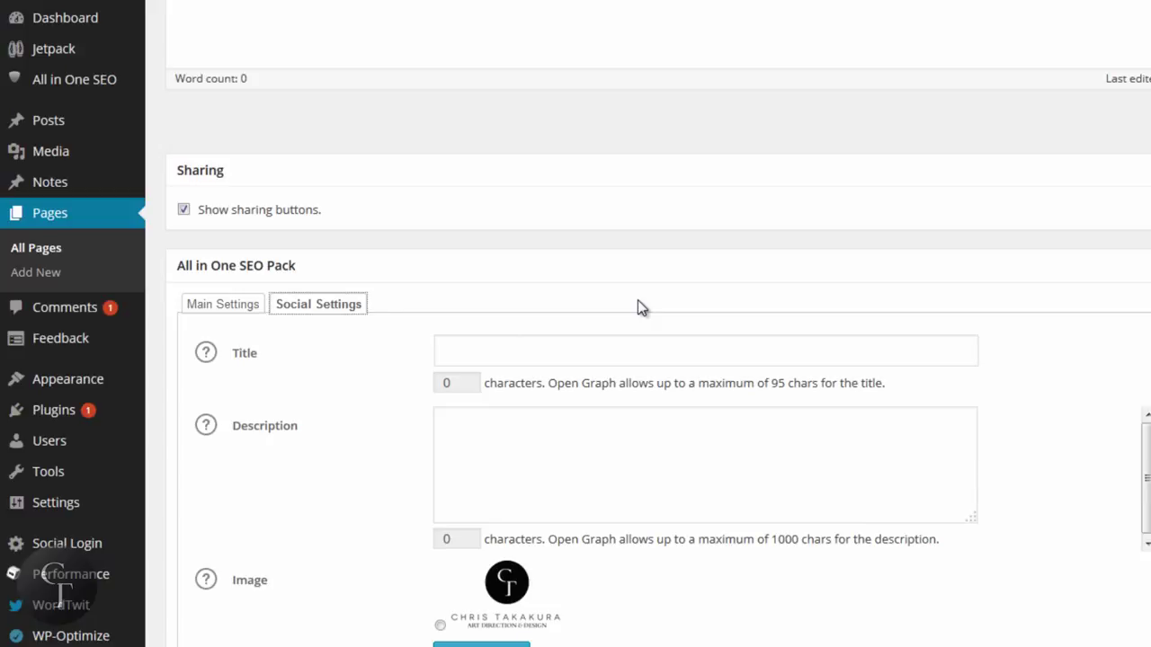
{"action": "left_click", "coordinate": [545, 340]}
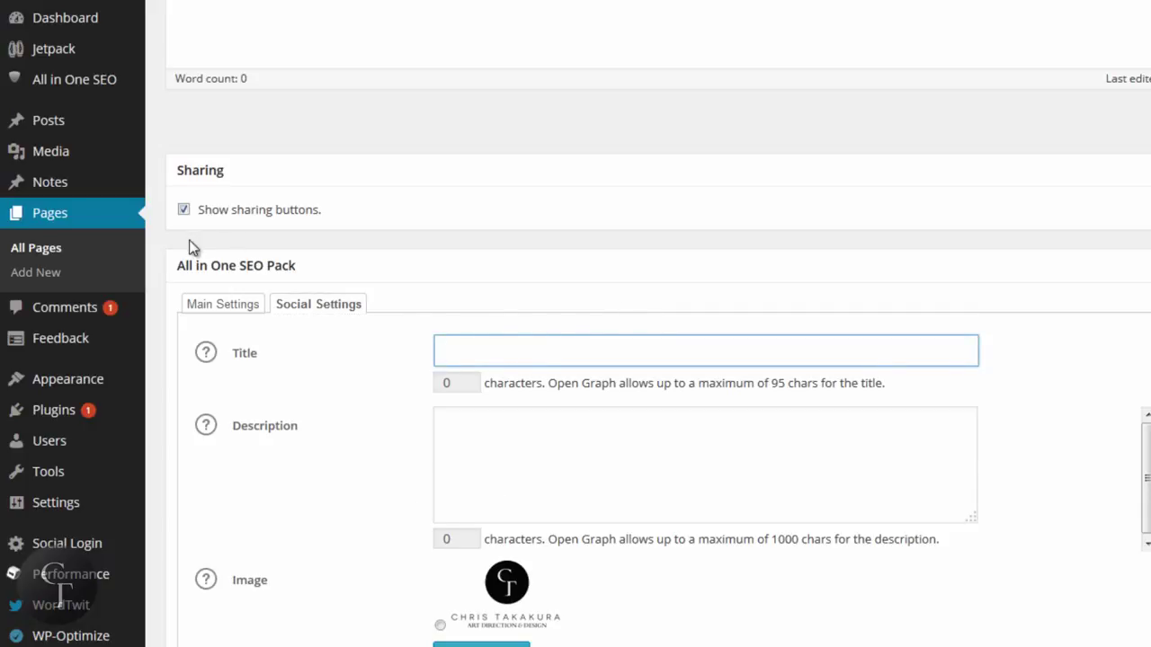
{"action": "left_click", "coordinate": [485, 342]}
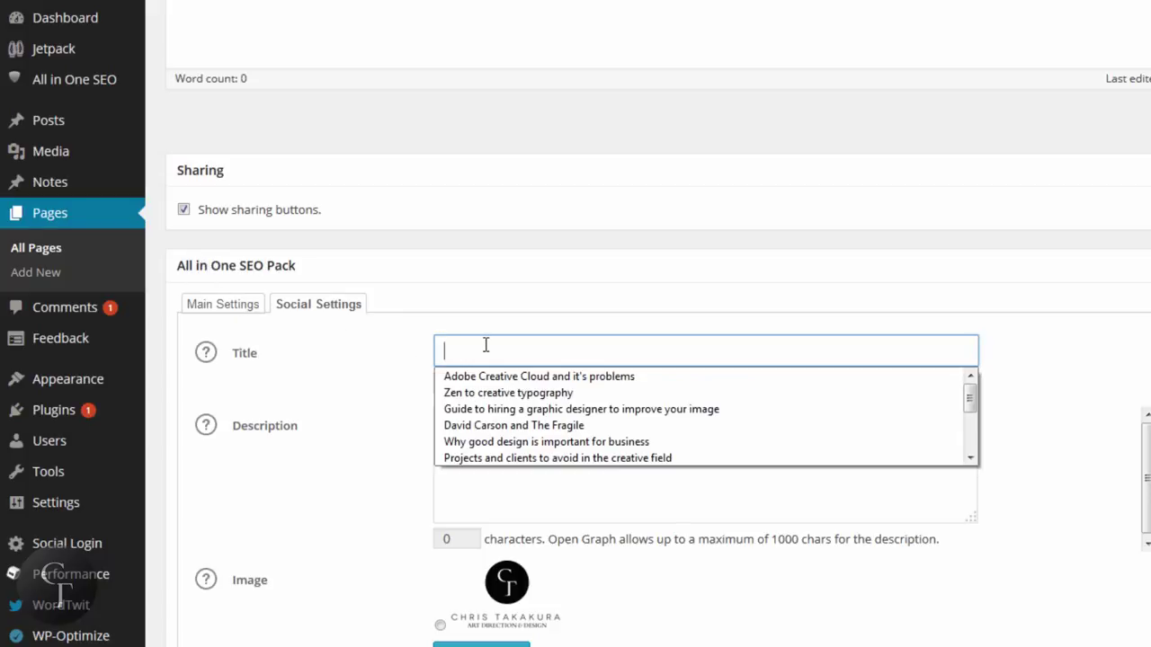
{"action": "left_click", "coordinate": [232, 308]}
{"action": "left_click", "coordinate": [326, 310]}
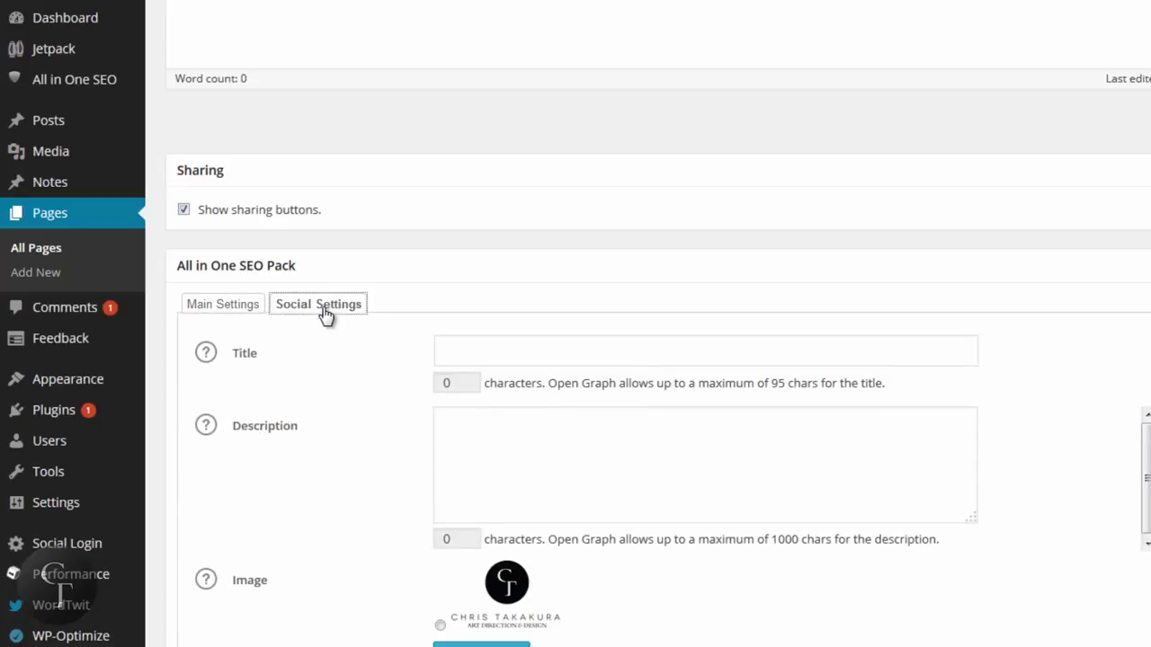
{"action": "left_click", "coordinate": [495, 339]}
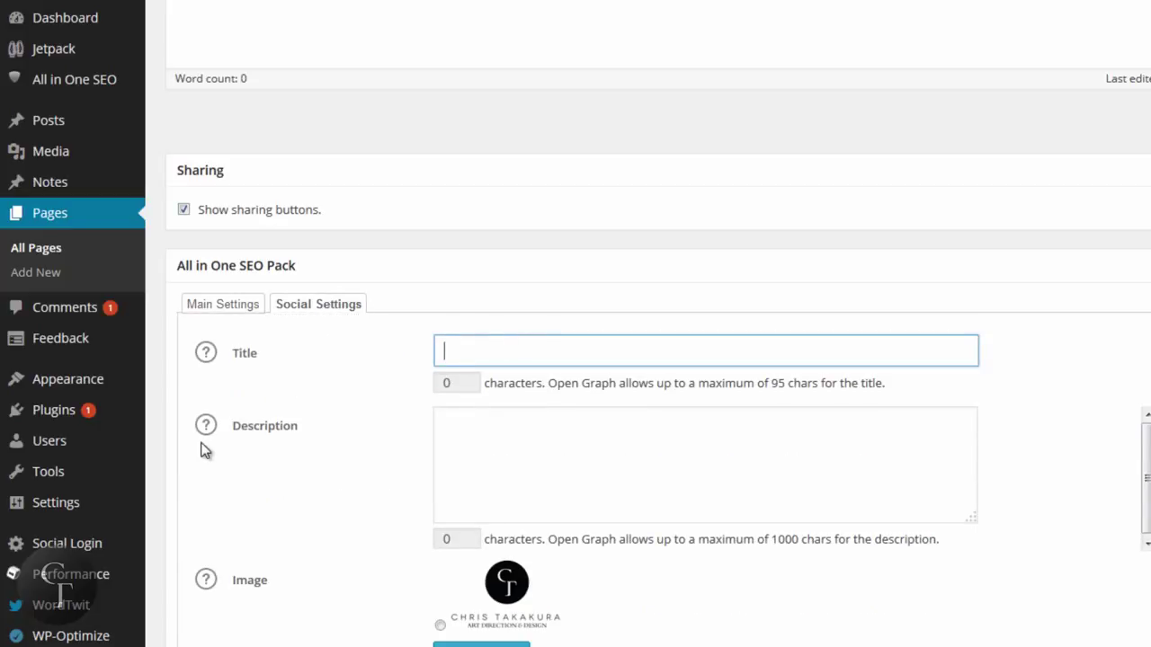
{"action": "left_click", "coordinate": [582, 442]}
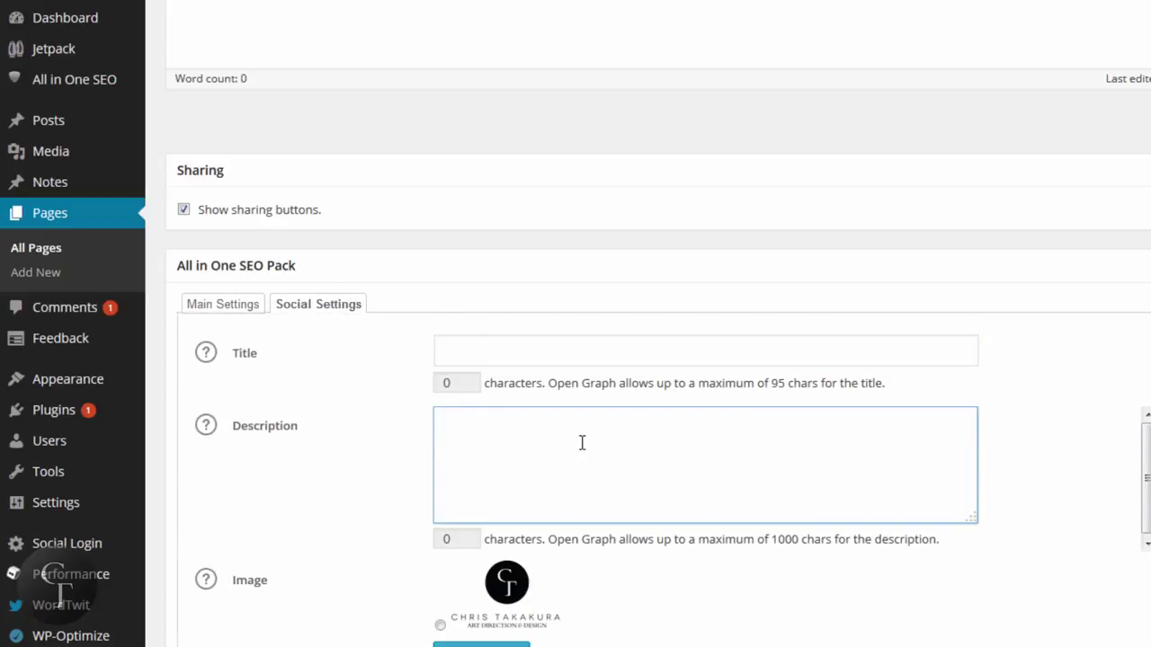
Choose the existing logo as the Dinner page's social image and place the cursor in the custom image field
{"action": "scroll", "coordinate": [729, 601], "scroll_direction": "down", "scroll_amount": 3}
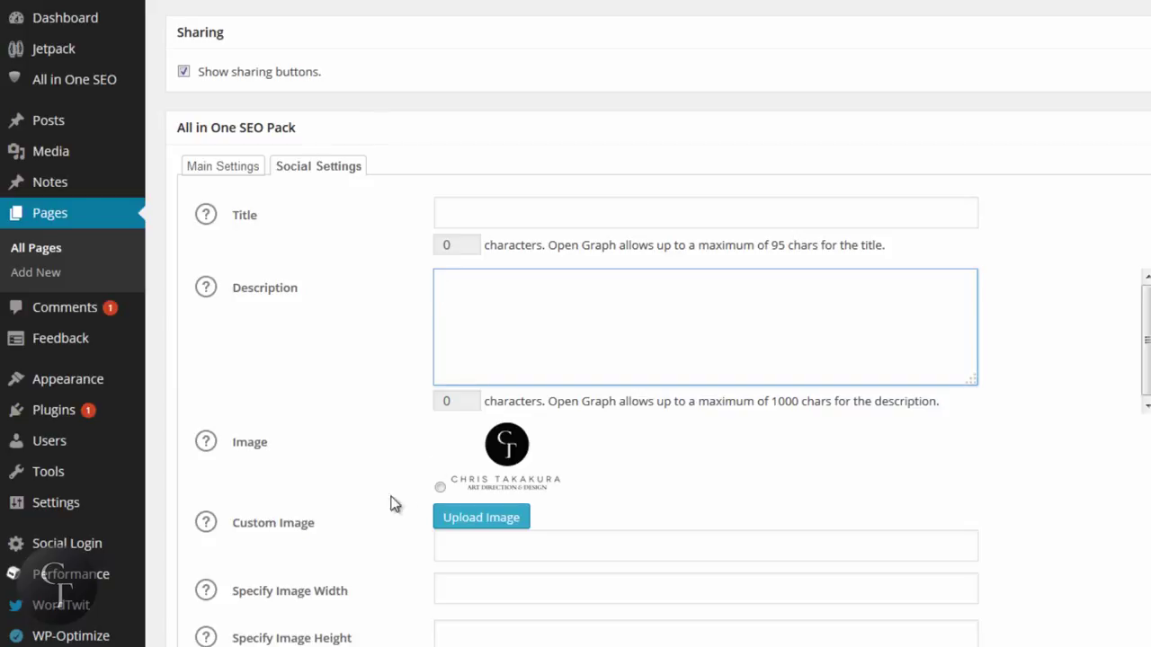
{"action": "left_click", "coordinate": [440, 488]}
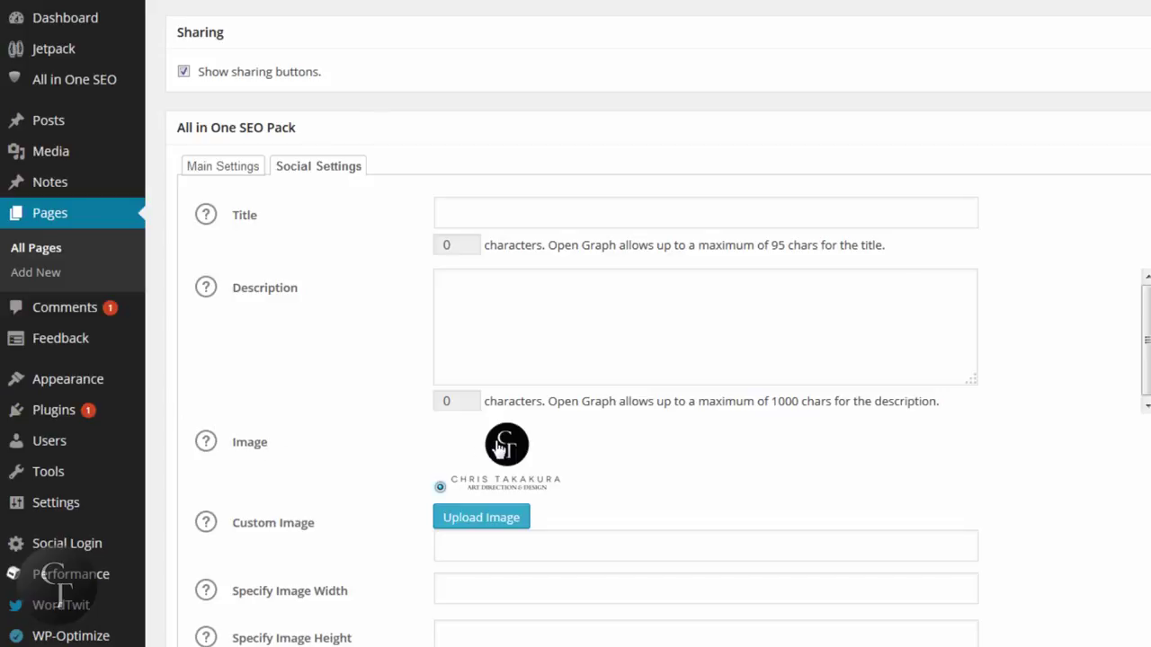
{"action": "left_click", "coordinate": [510, 552]}
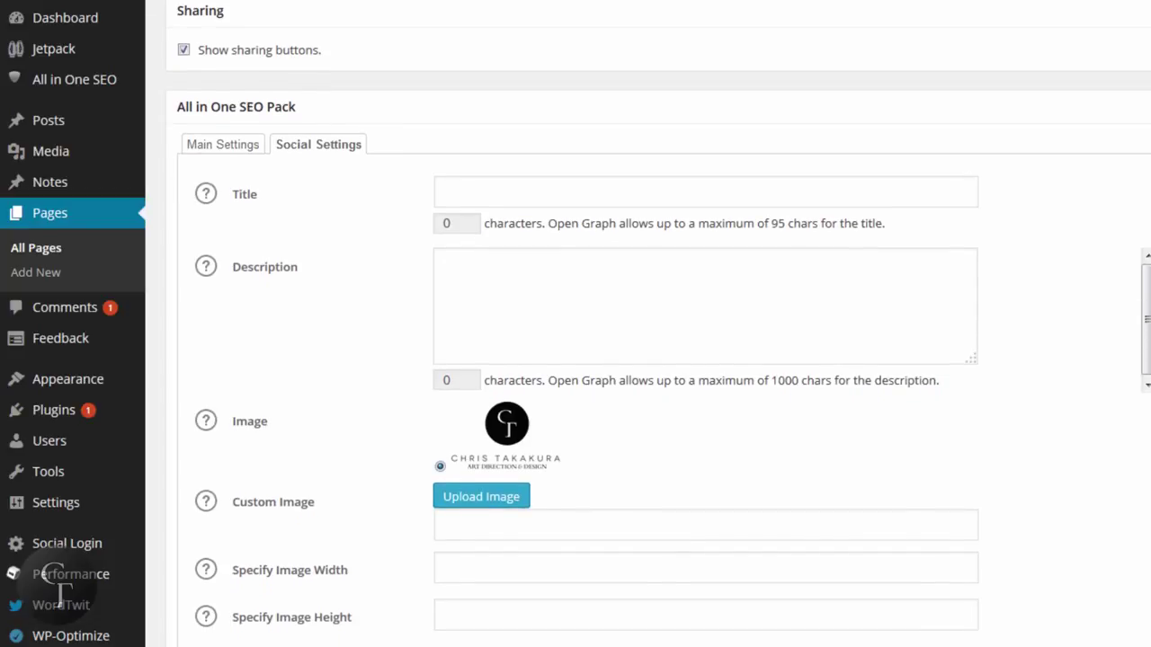
Try "Gallery" as the Dinner page's social title, clear it, and move on to the social description field
{"action": "scroll", "coordinate": [658, 323], "scroll_direction": "up", "scroll_amount": 6}
{"action": "scroll", "coordinate": [658, 323], "scroll_direction": "down", "scroll_amount": 2}
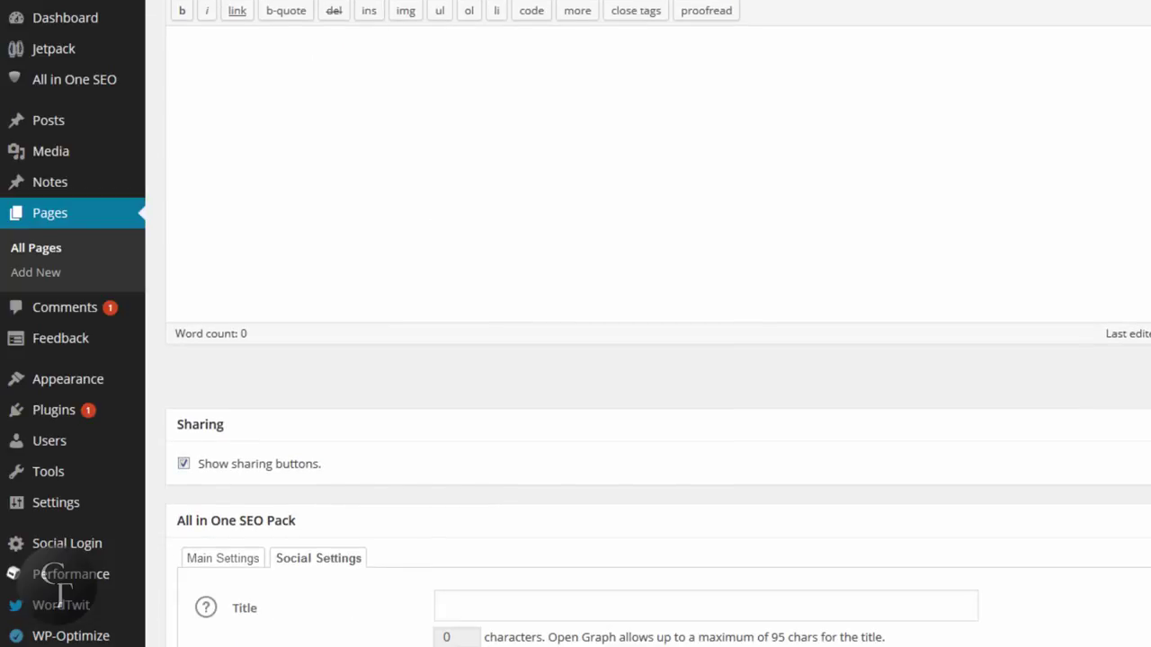
{"action": "scroll", "coordinate": [659, 324], "scroll_direction": "up", "scroll_amount": 2}
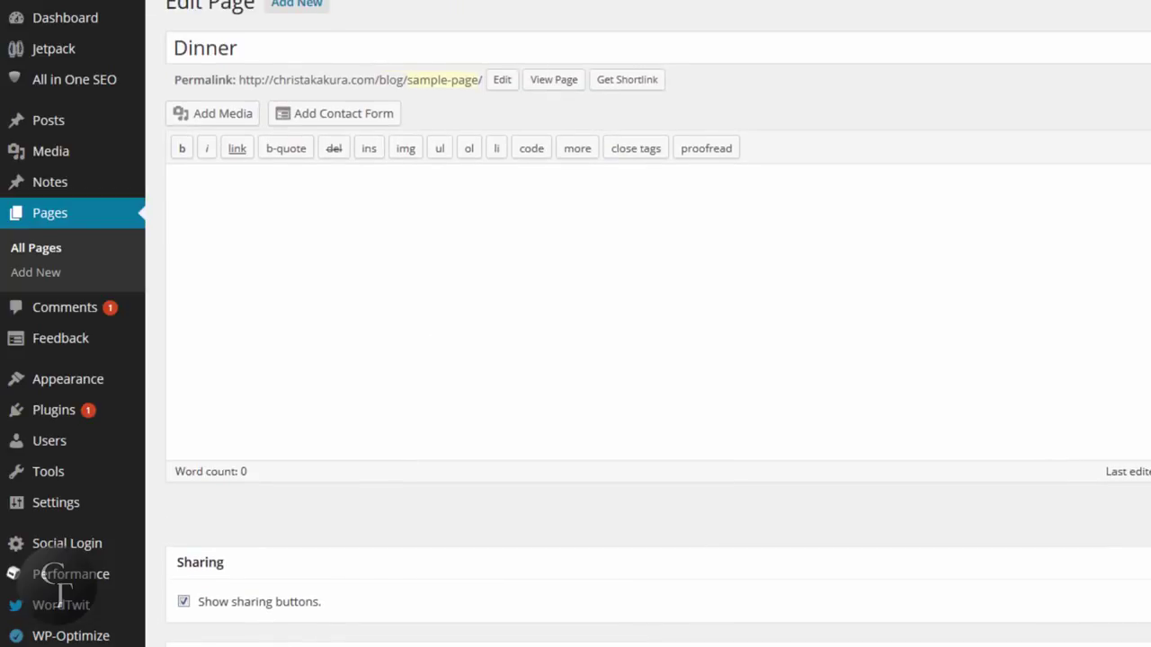
{"action": "scroll", "coordinate": [839, 645], "scroll_direction": "up", "scroll_amount": 1}
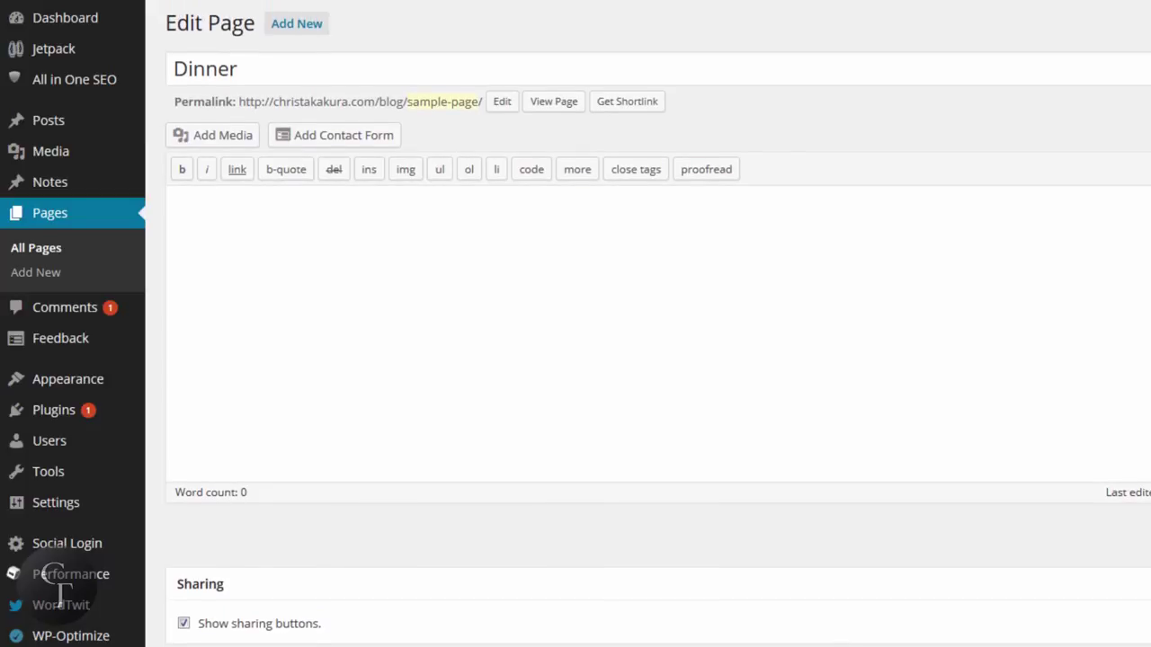
{"action": "scroll", "coordinate": [658, 324], "scroll_direction": "down", "scroll_amount": 4}
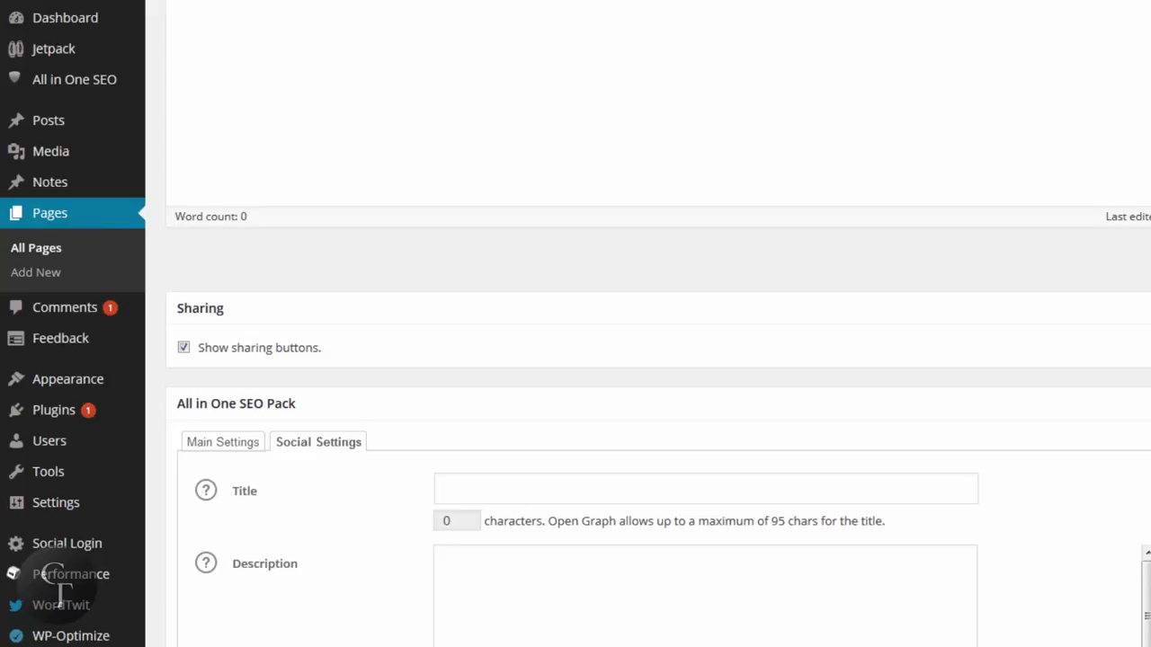
{"action": "left_click", "coordinate": [553, 489]}
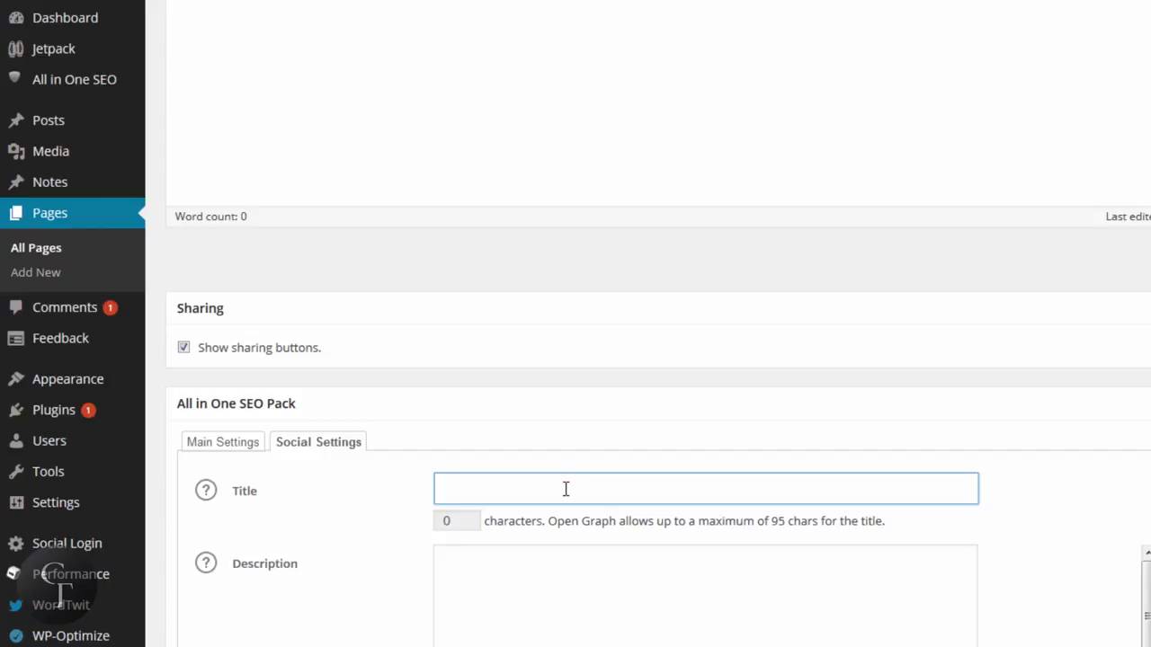
{"action": "type", "text": "Gallery"}
{"action": "key", "text": "ctrl+a"}
{"action": "key", "text": "BackSpace"}
{"action": "type", "text": "Gallery"}
{"action": "key", "text": "ctrl+a"}
{"action": "key", "text": "BackSpace"}
{"action": "left_click", "coordinate": [575, 578]}
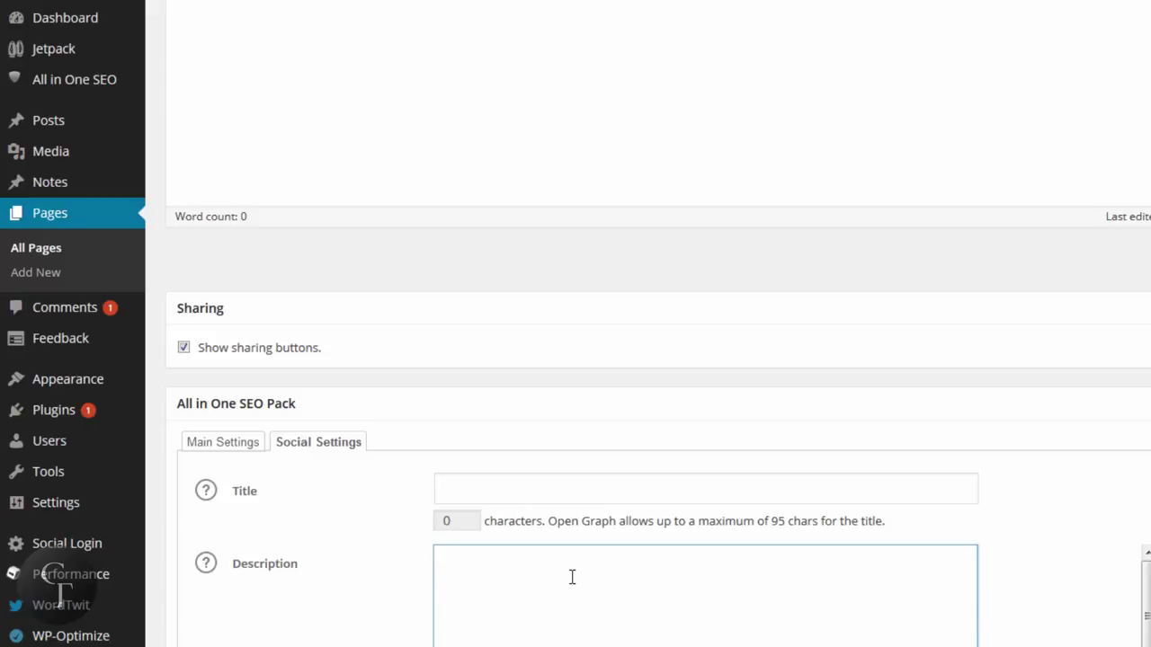
Return to the Dinner page's main SEO settings to view the preview snippet, and open the list of posts
{"action": "left_click", "coordinate": [232, 444]}
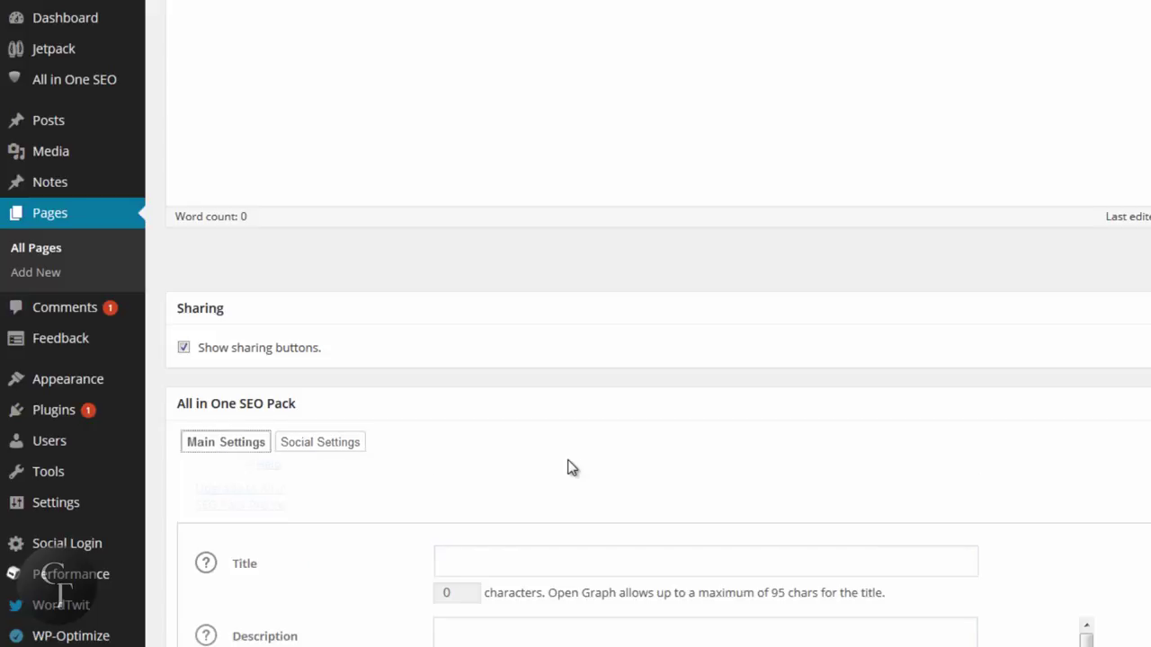
{"action": "scroll", "coordinate": [636, 469], "scroll_direction": "down", "scroll_amount": 3}
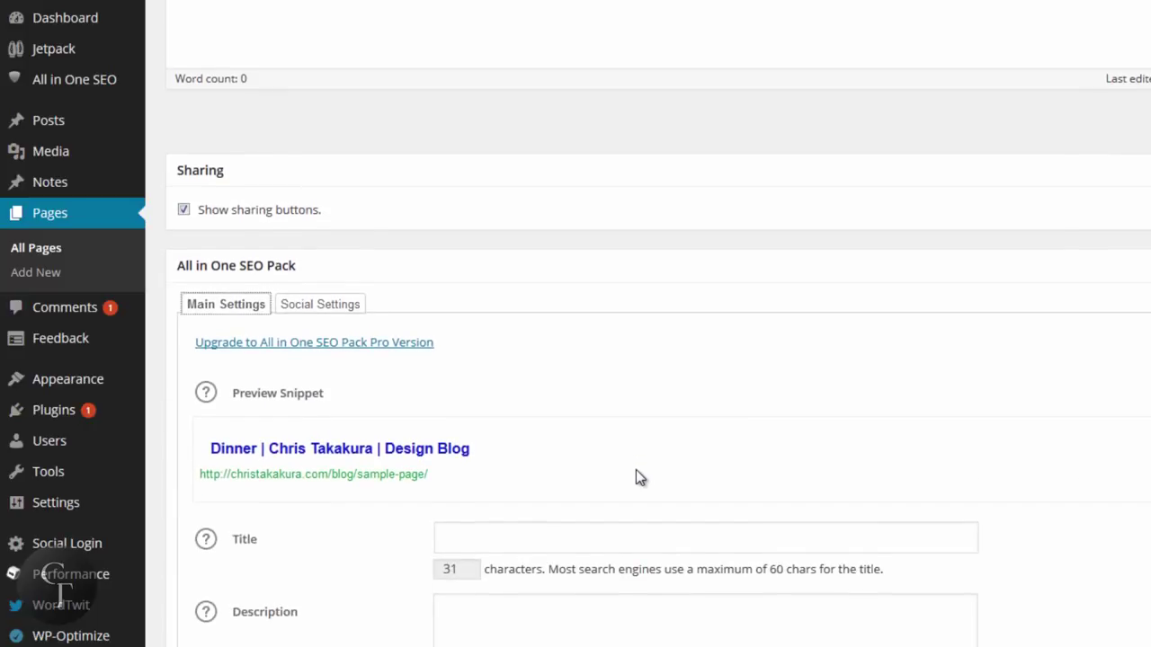
{"action": "scroll", "coordinate": [636, 478], "scroll_direction": "up", "scroll_amount": 10}
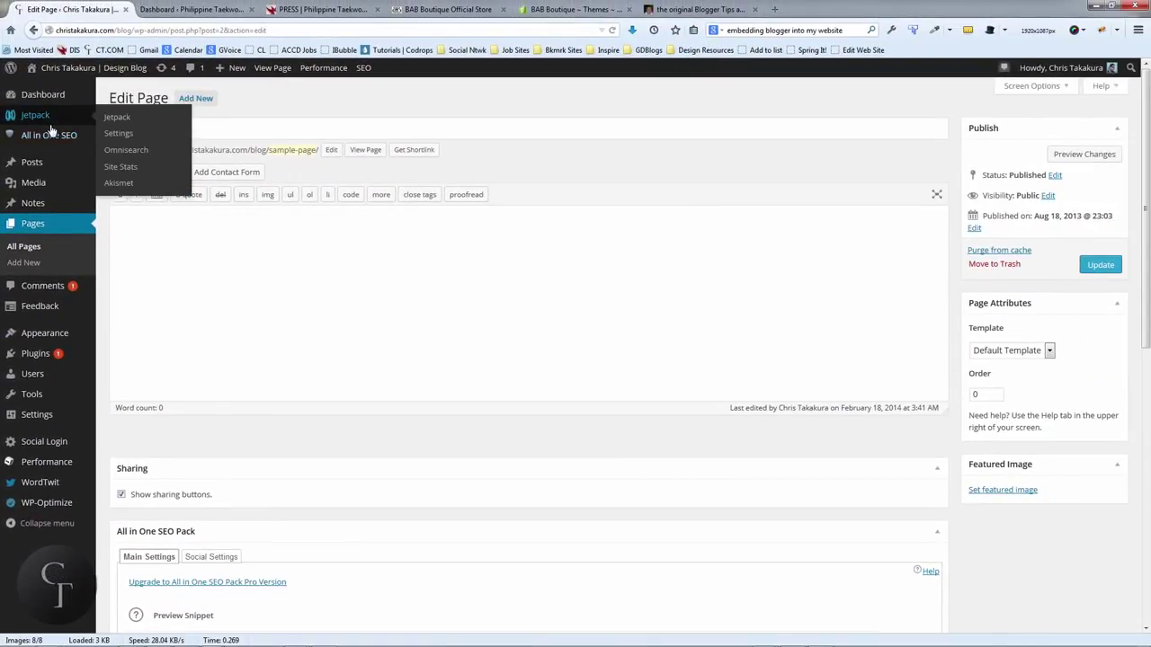
{"action": "mouse_move", "coordinate": [63, 114]}
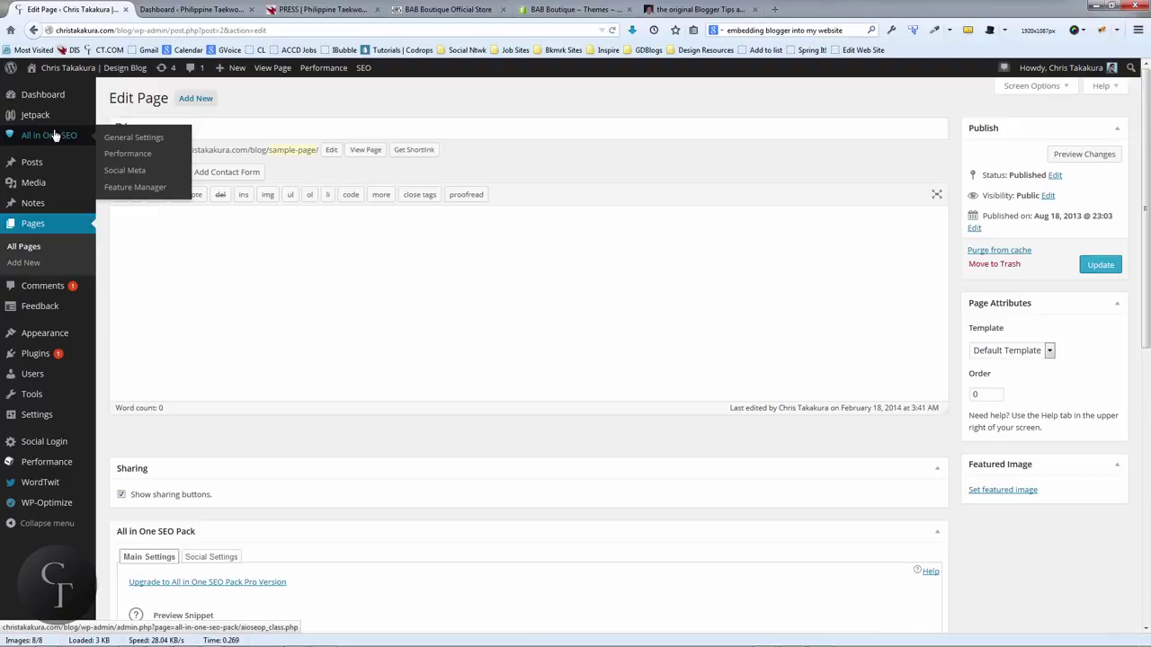
{"action": "left_click", "coordinate": [34, 162]}
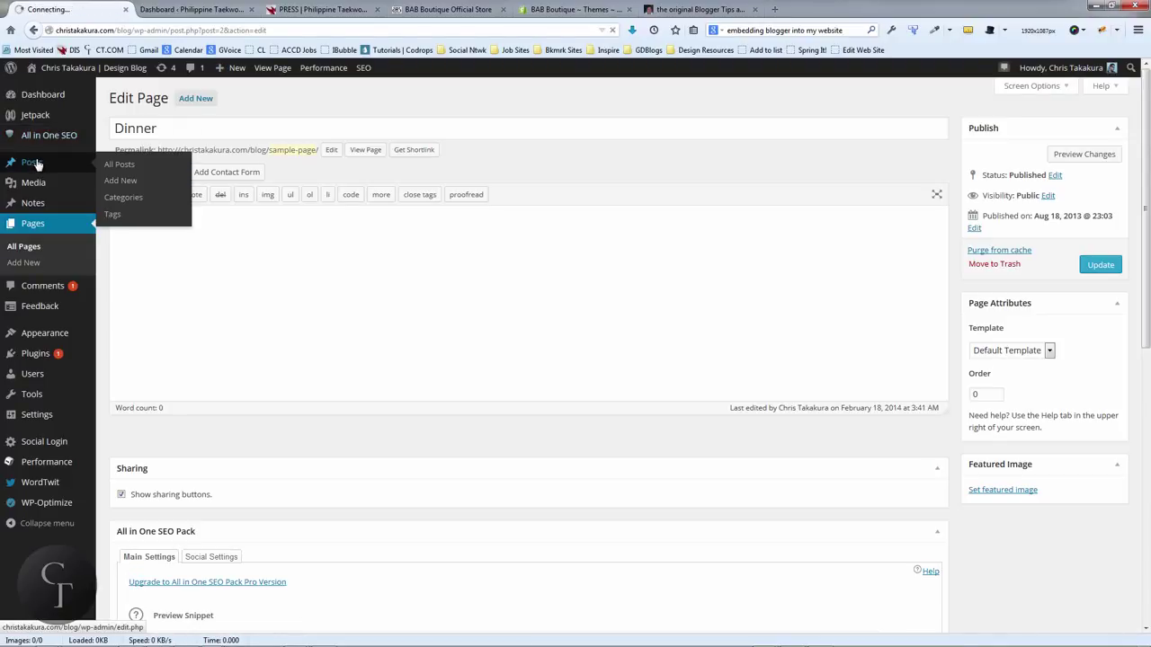